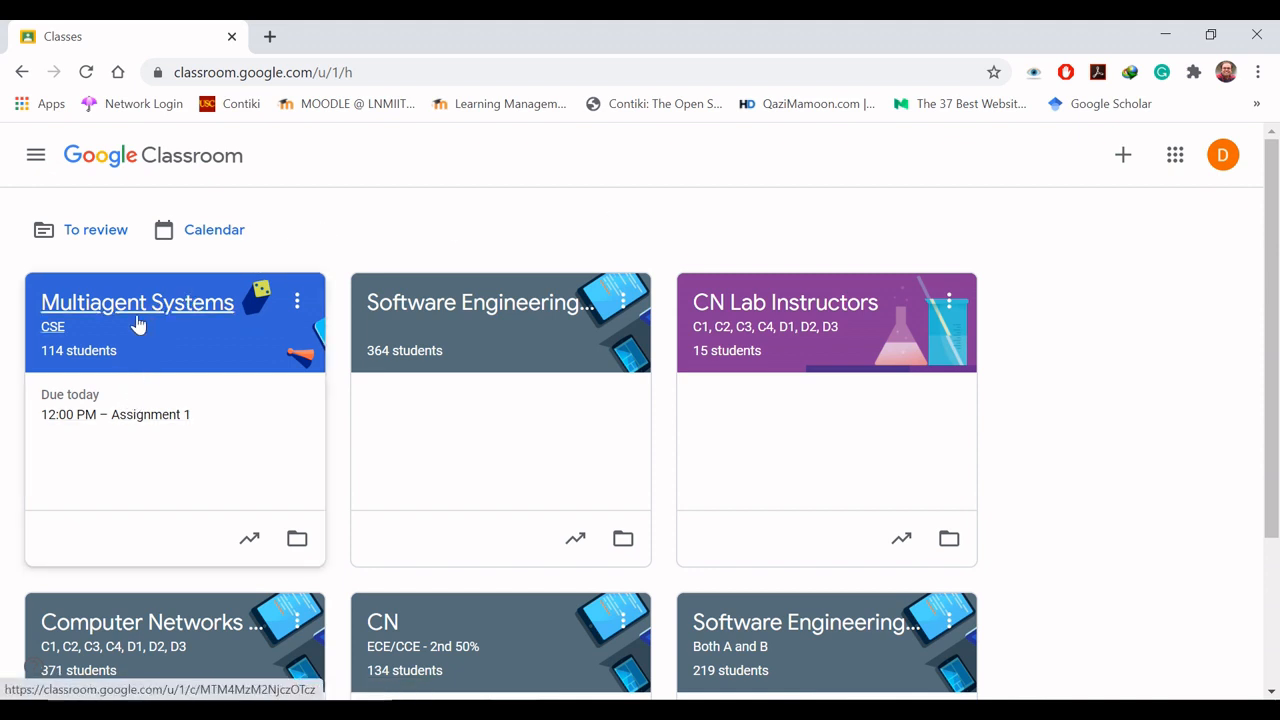
# - Open Assignment 1 of the Multiagent Systems class and examine the students' submission statuses and grades
pyautogui.click(113, 421)
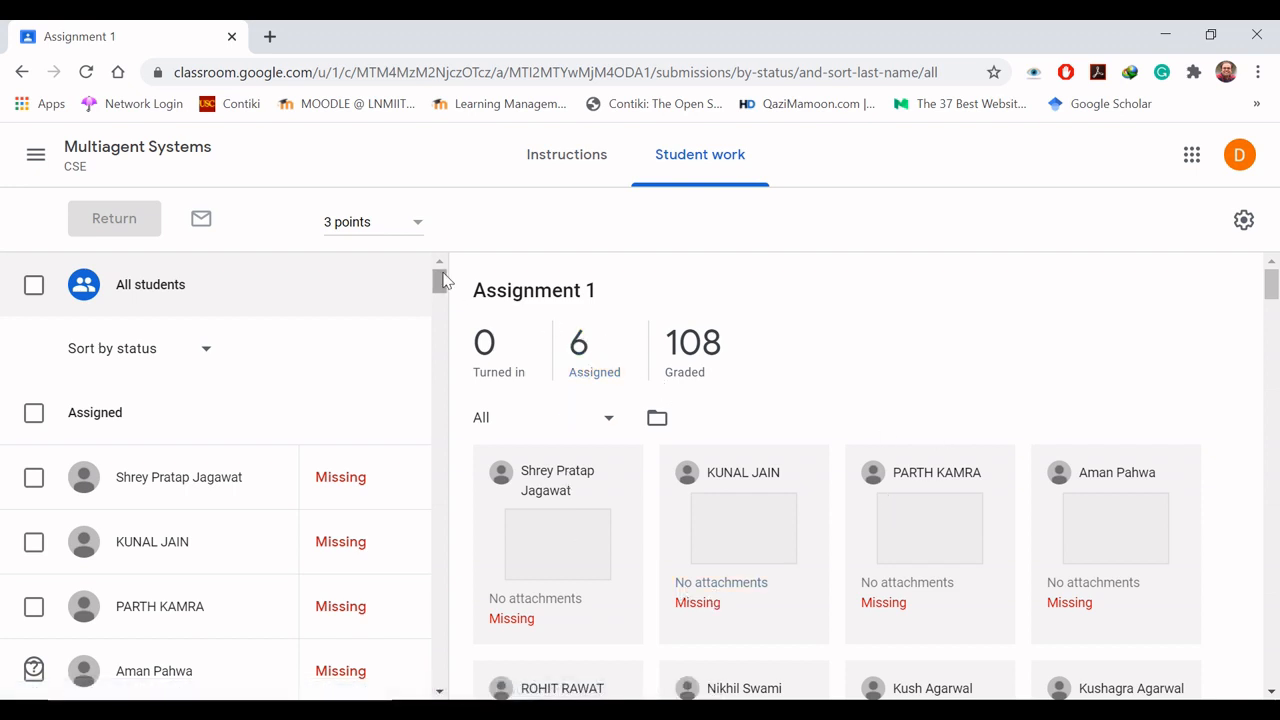
pyautogui.moveTo(443, 281); pyautogui.dragTo(444, 294)
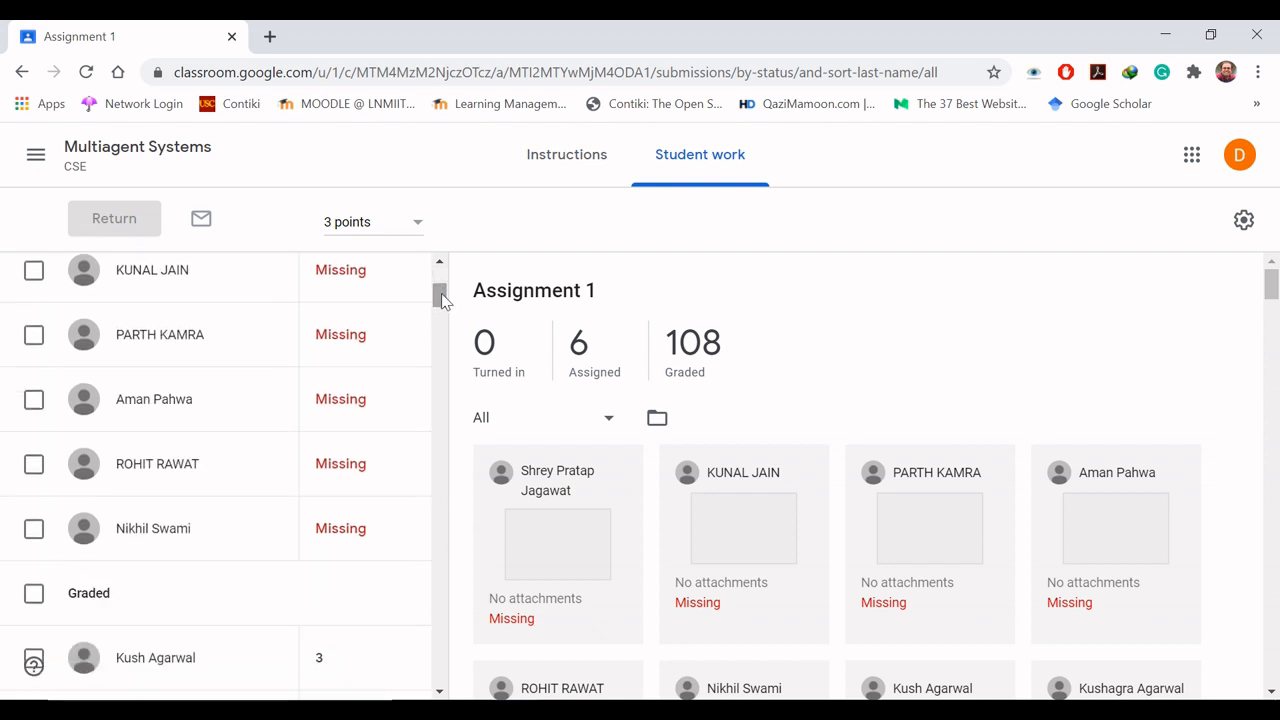
pyautogui.moveTo(443, 303)
pyautogui.mouseDown()
pyautogui.moveTo(443, 292)
pyautogui.moveTo(443, 322)
pyautogui.mouseUp()
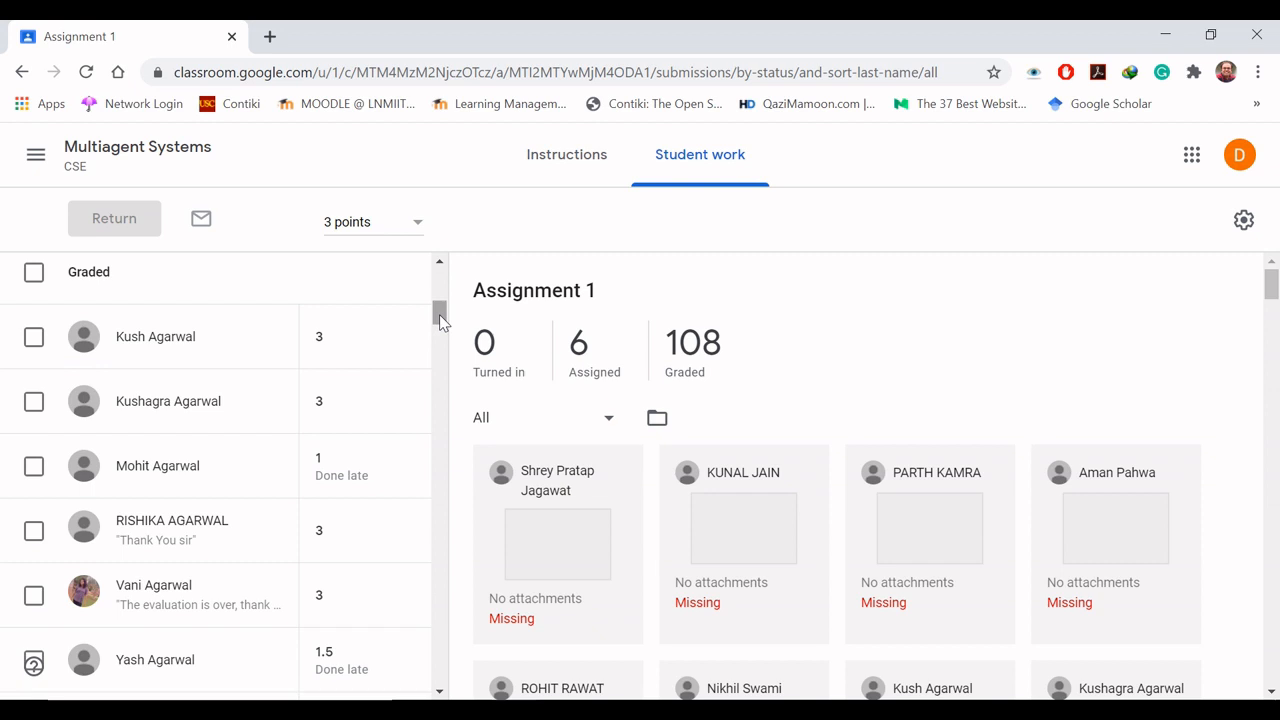
pyautogui.moveTo(439, 316); pyautogui.dragTo(439, 314)
pyautogui.moveTo(443, 310); pyautogui.dragTo(440, 316)
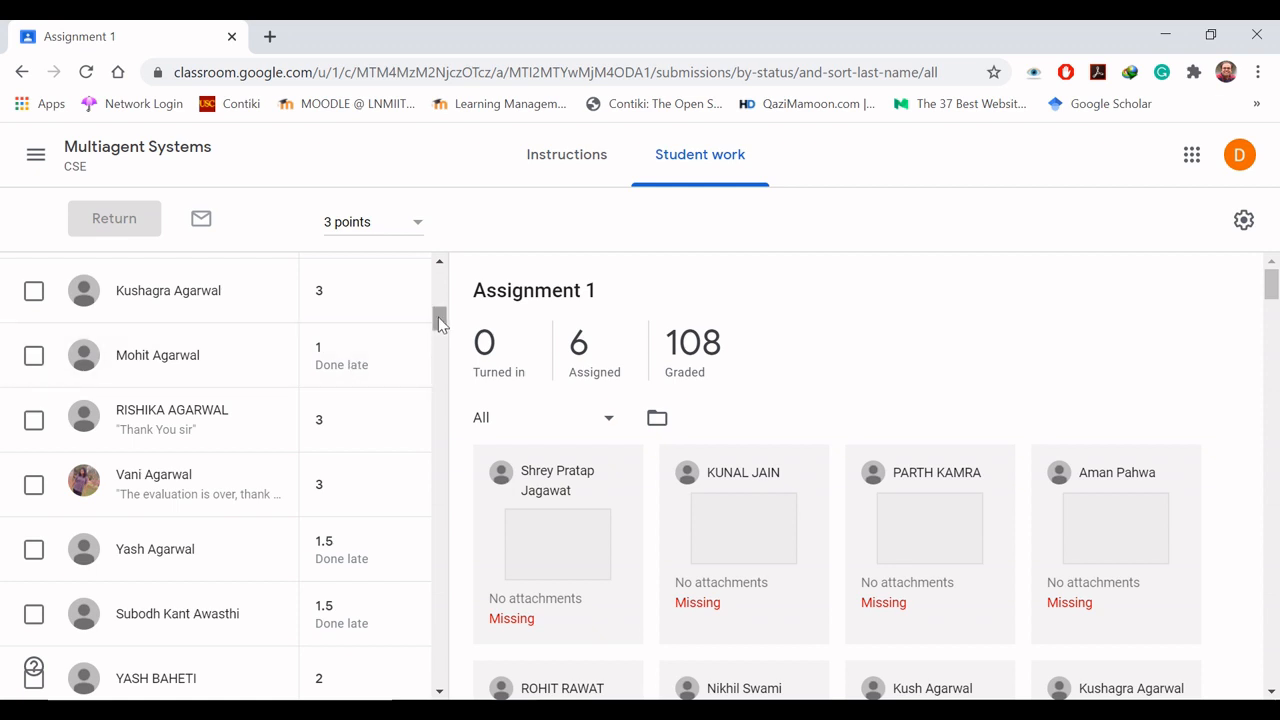
pyautogui.moveTo(437, 330); pyautogui.dragTo(440, 336)
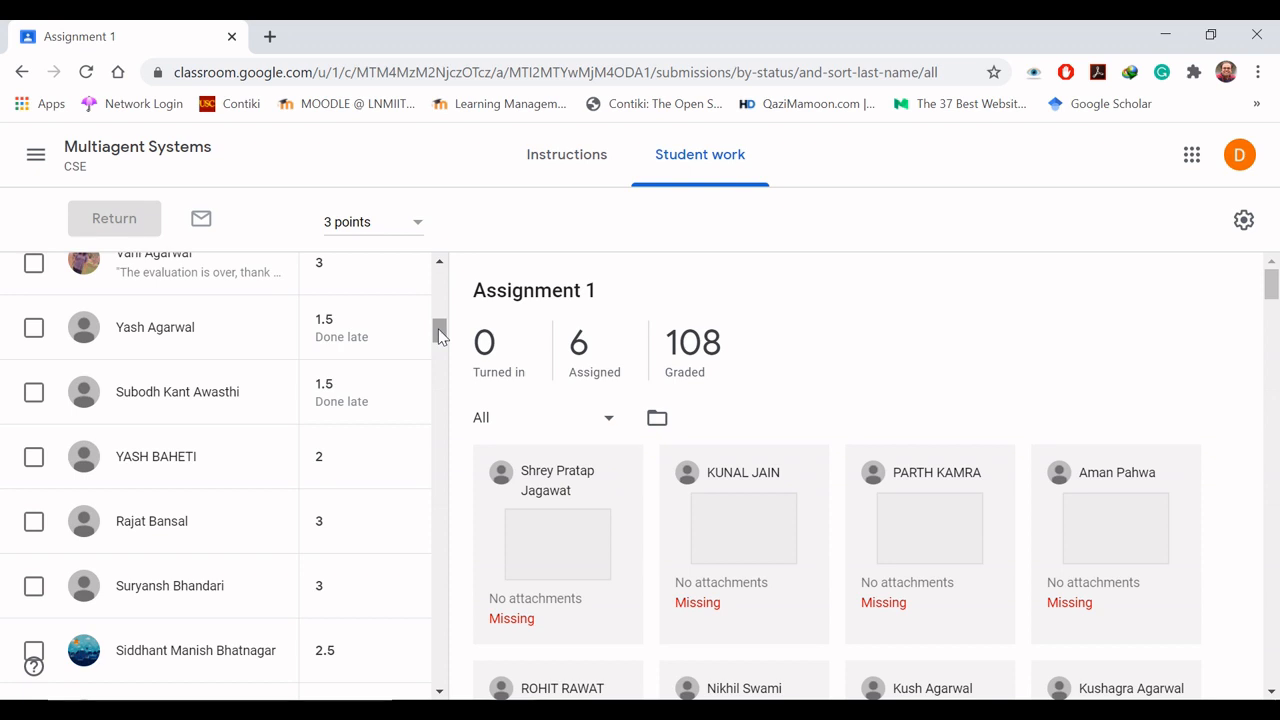
pyautogui.moveTo(440, 336); pyautogui.dragTo(440, 268)
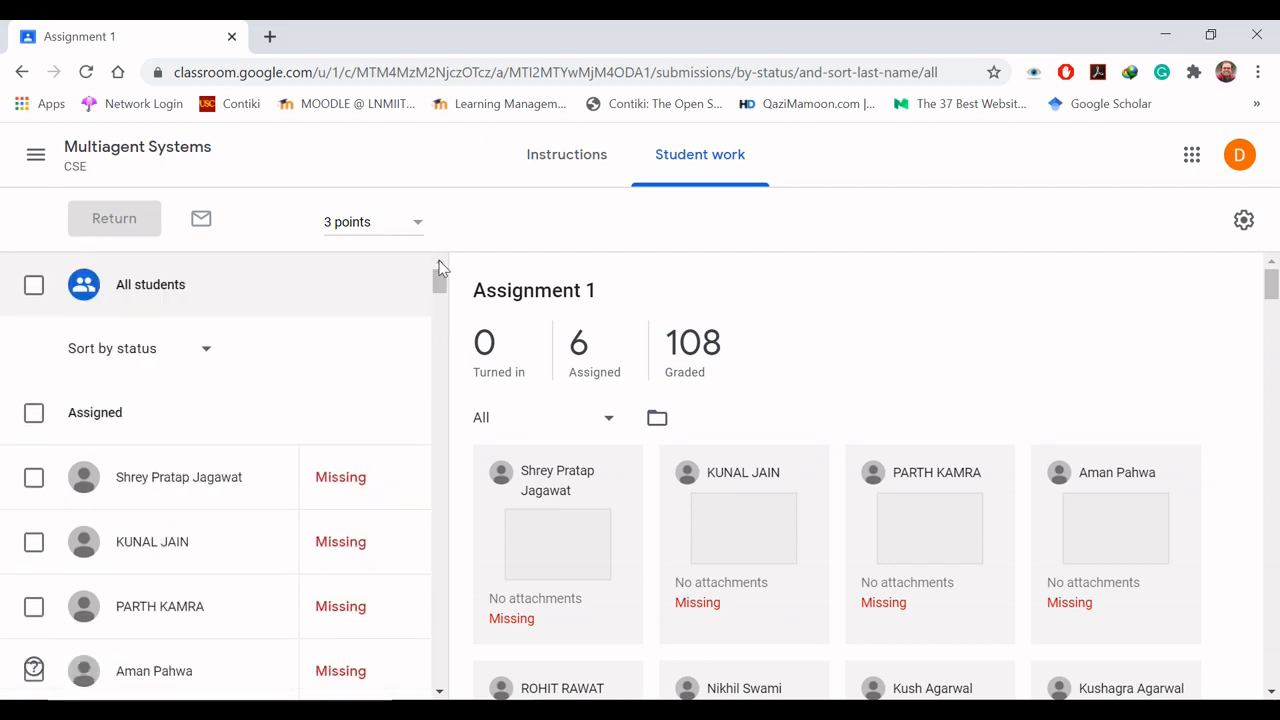
# - Return to the Multiagent Systems class, view its classwork, and examine the Assignment 1 scores in the gradebook
pyautogui.click(126, 157)
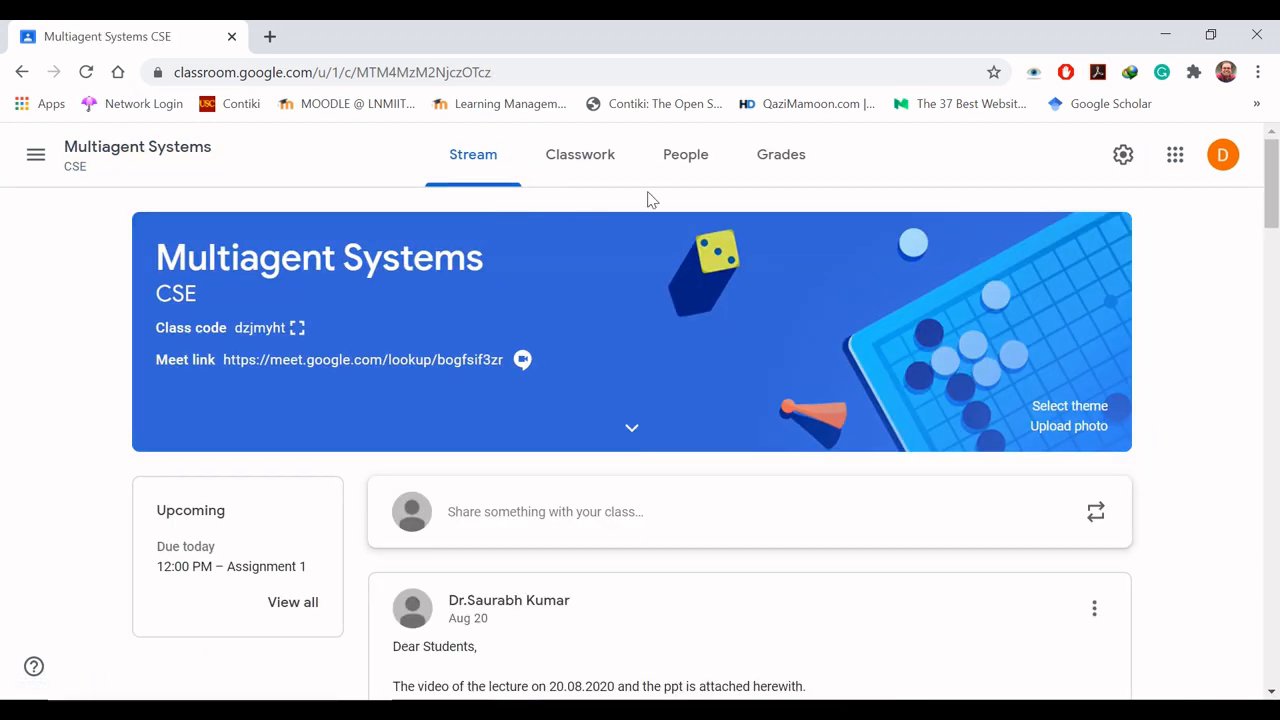
pyautogui.click(568, 157)
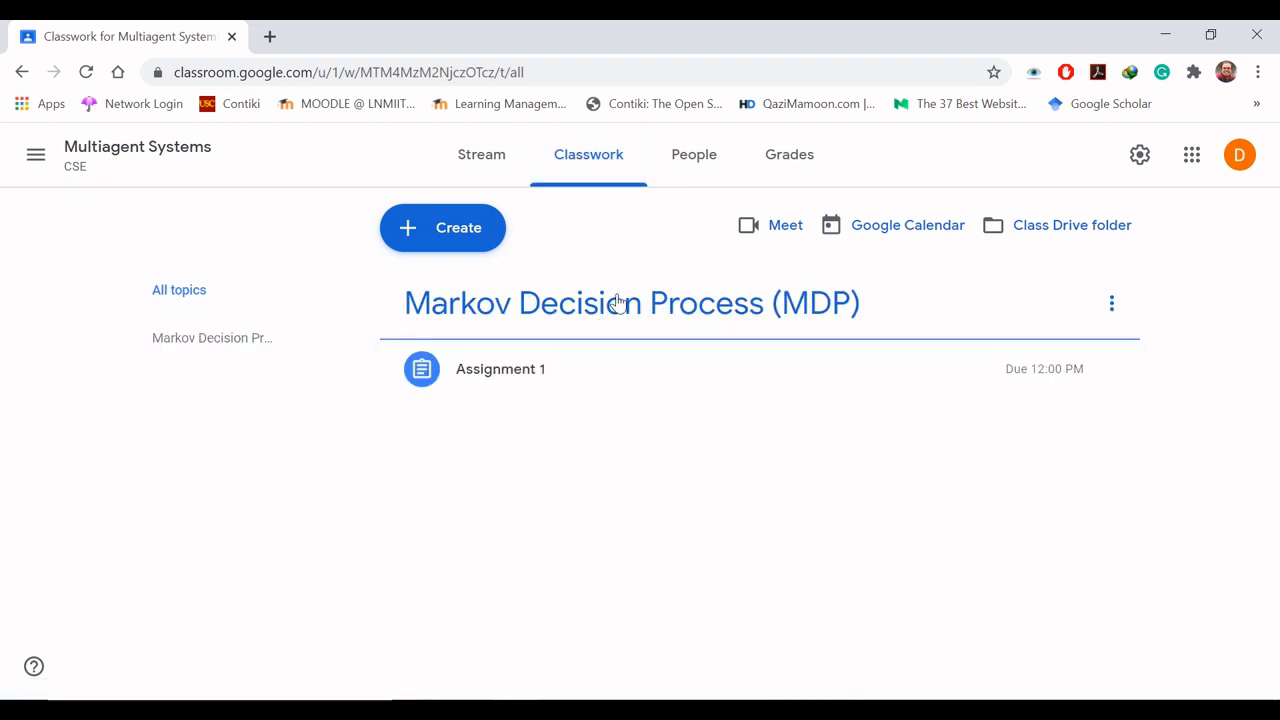
pyautogui.click(797, 168)
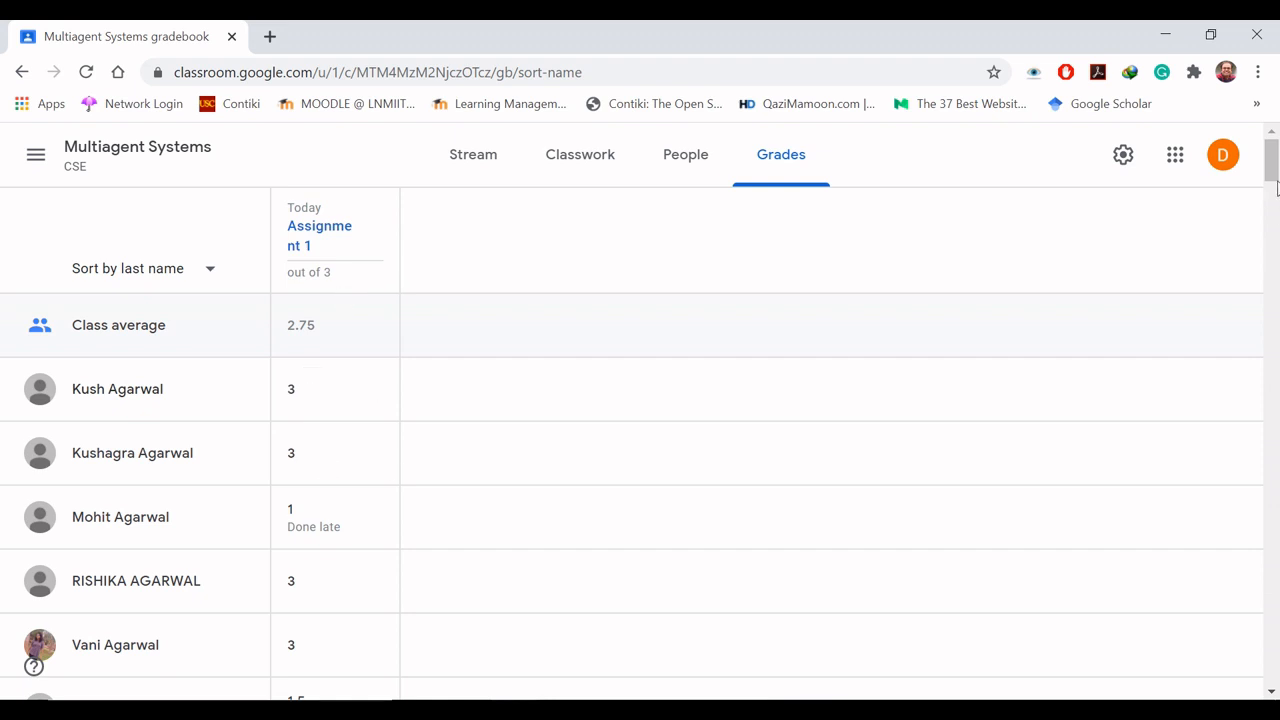
pyautogui.moveTo(1273, 174); pyautogui.dragTo(1276, 232)
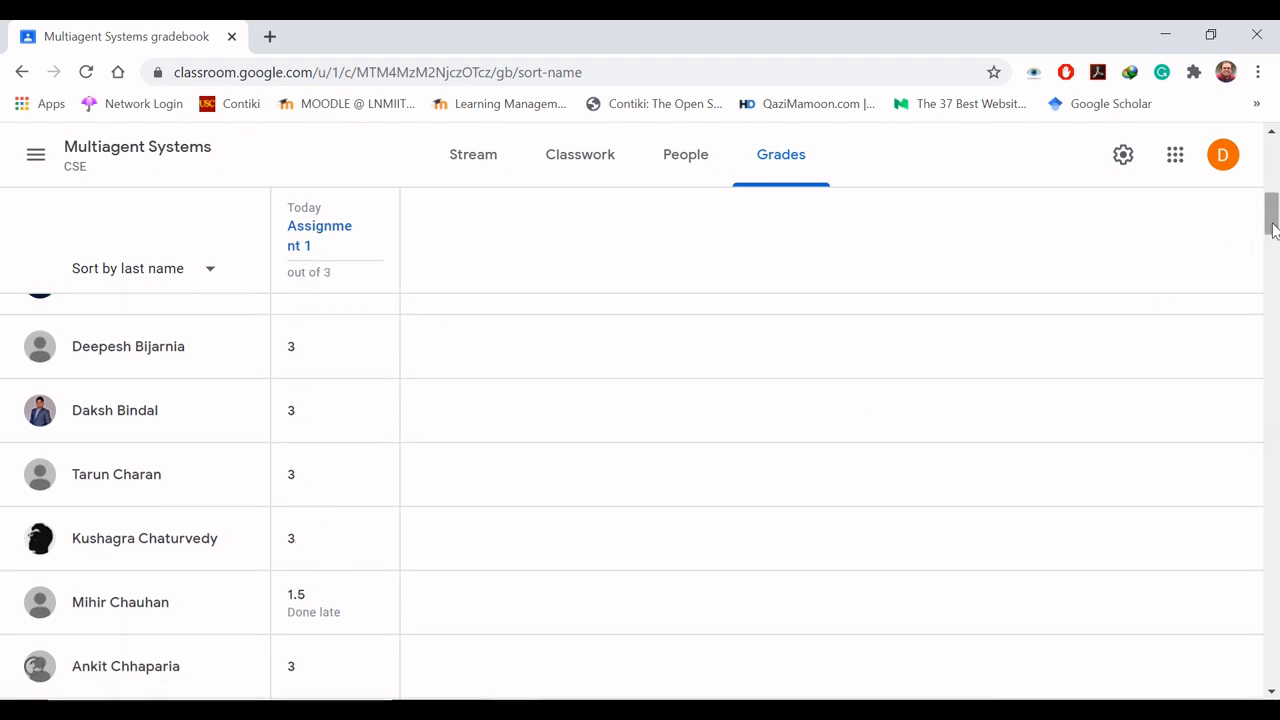
pyautogui.moveTo(1274, 230); pyautogui.dragTo(1274, 170)
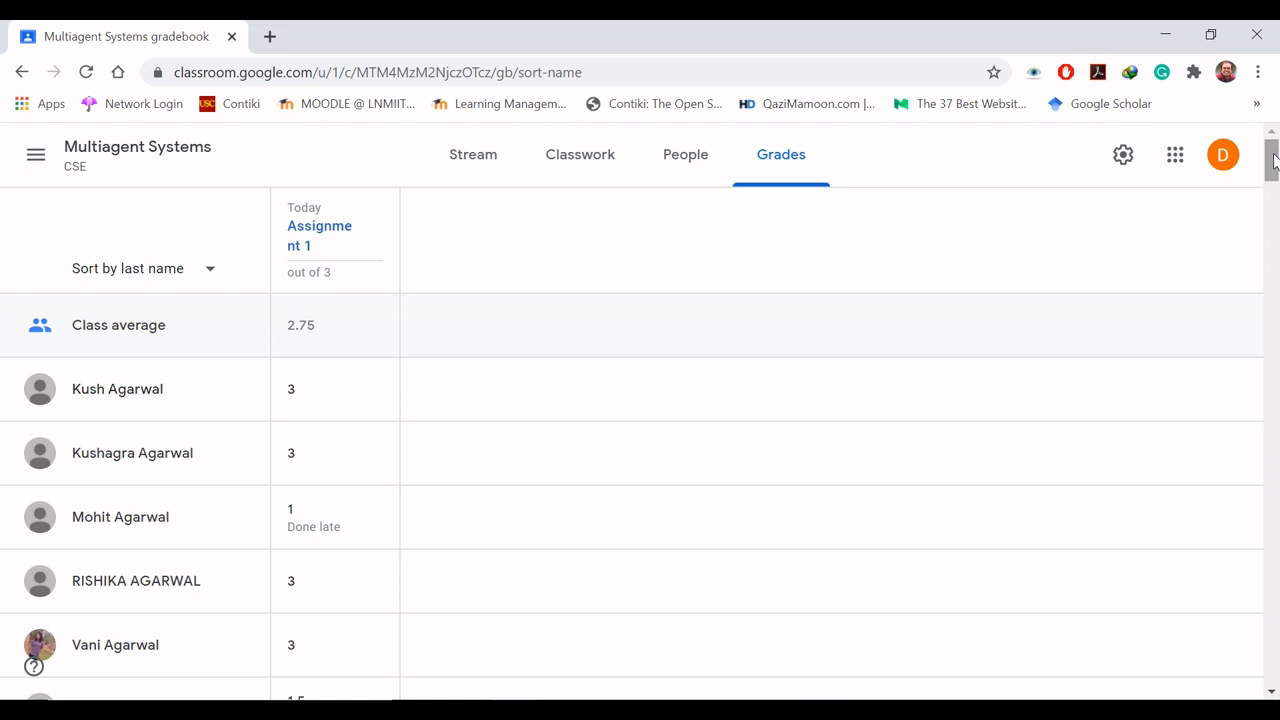
# - Check which actions are available for the Assignment 1 column in the gradebook
pyautogui.moveTo(375, 228)
pyautogui.click(378, 227)
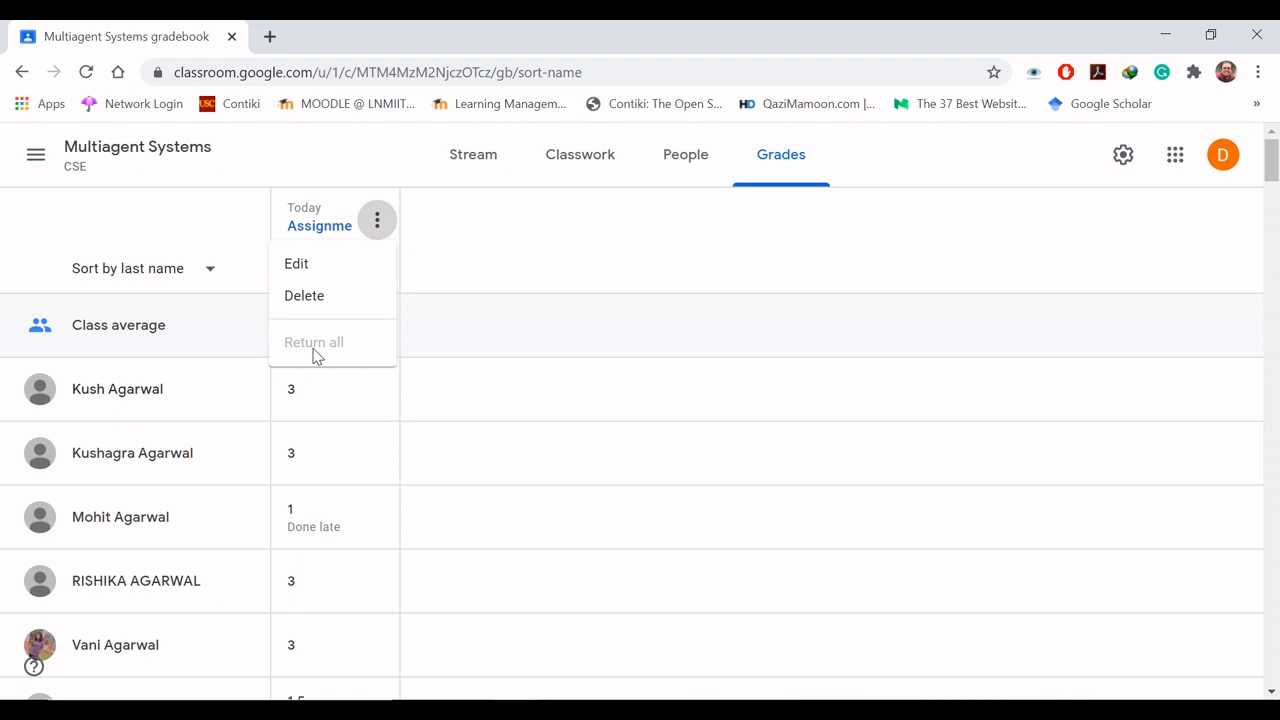
pyautogui.click(631, 275)
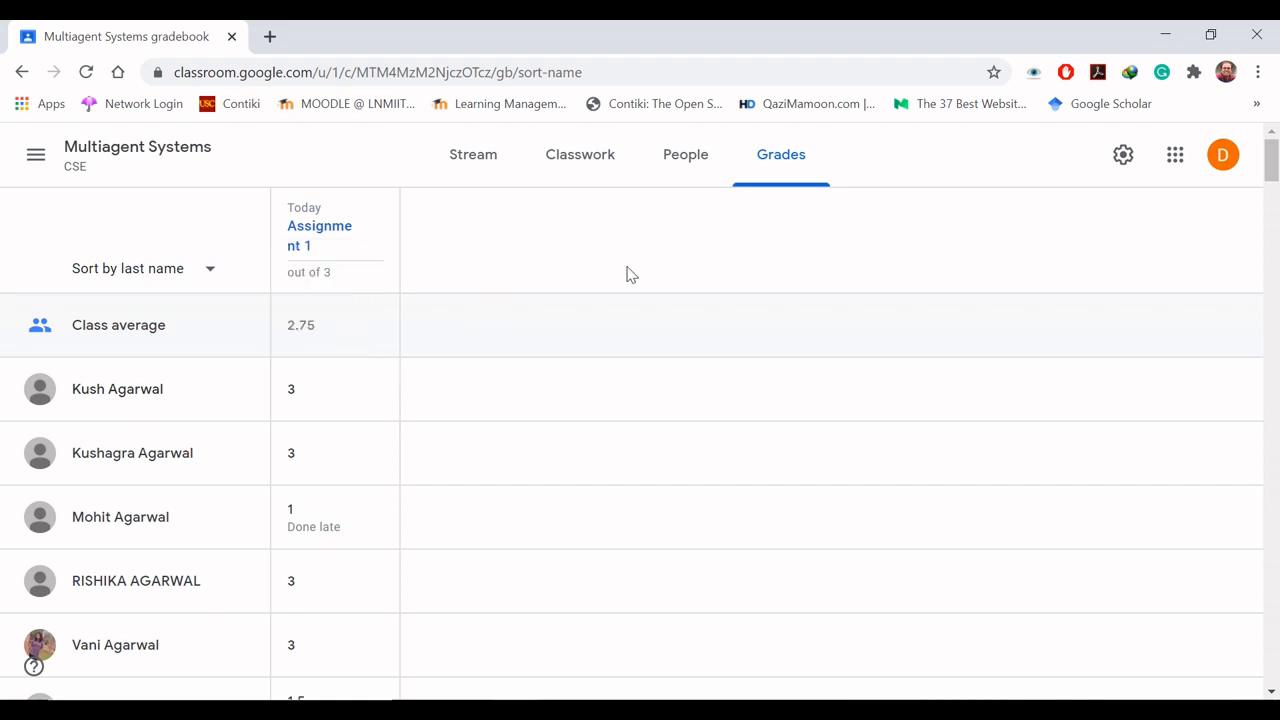
# - Open the class settings and examine the overall grade calculation choices and the option to show the overall grade to students
pyautogui.click(1123, 158)
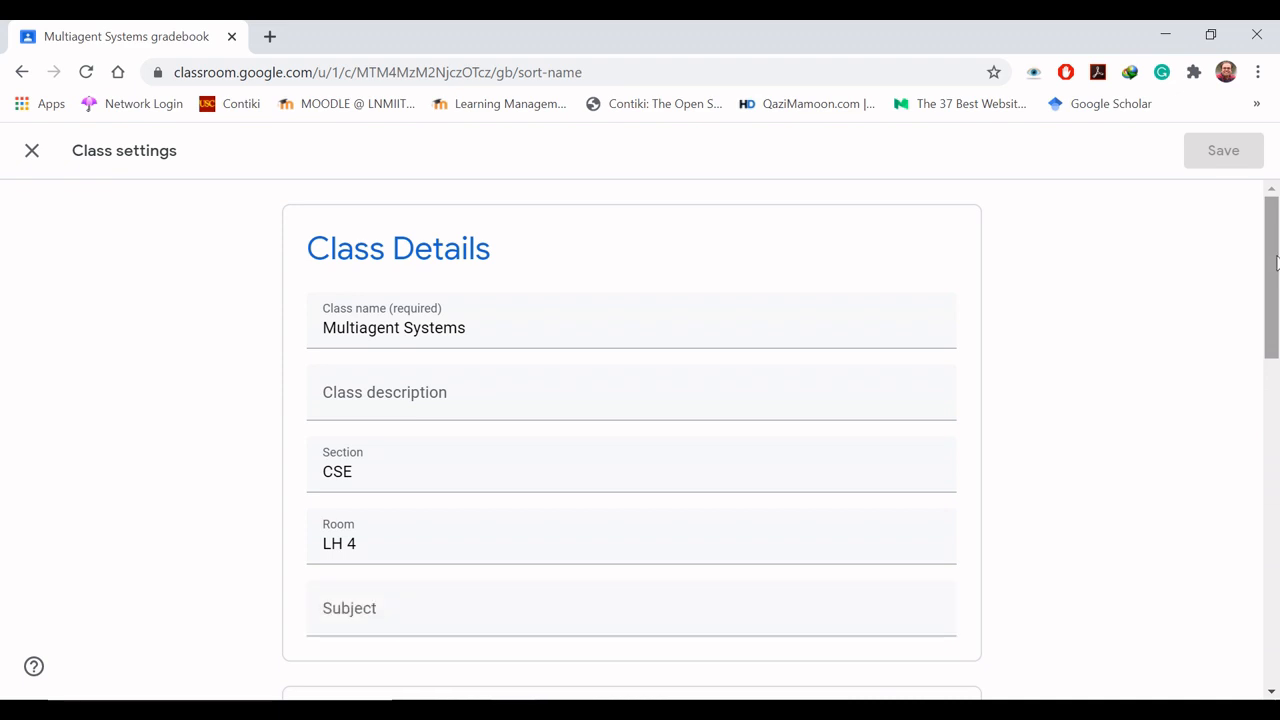
pyautogui.moveTo(1276, 262); pyautogui.dragTo(1271, 596)
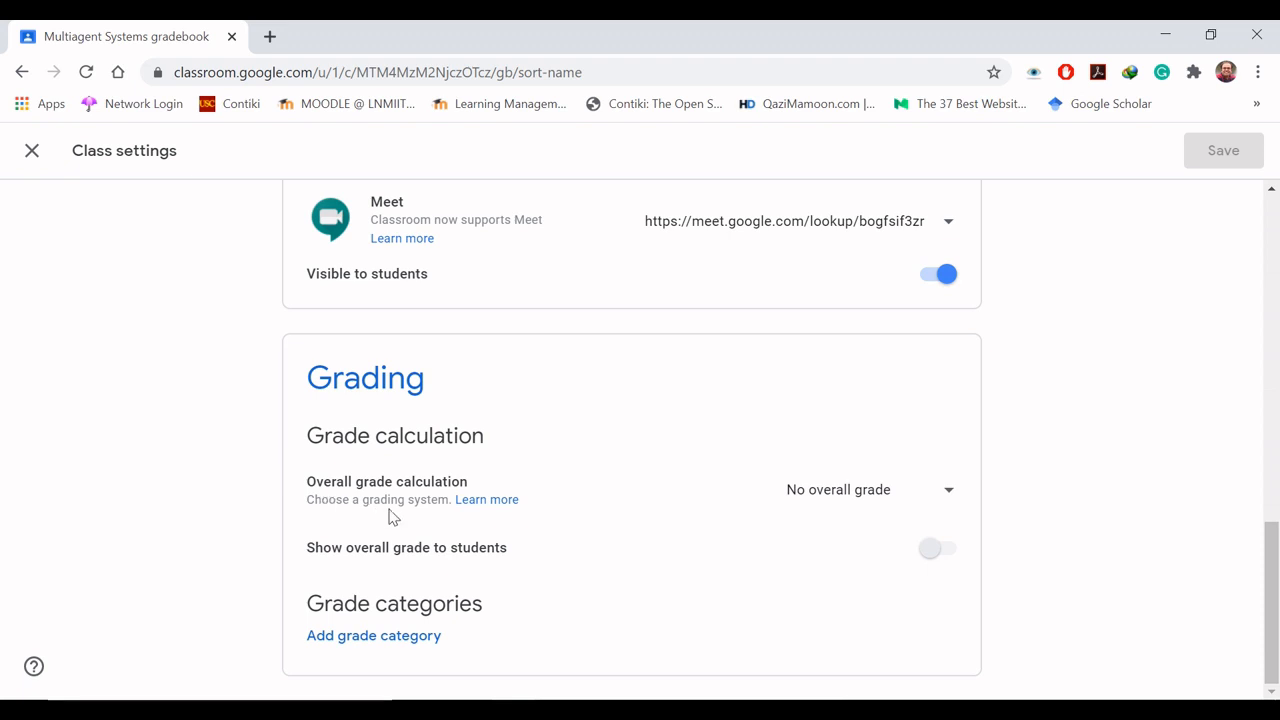
pyautogui.click(948, 495)
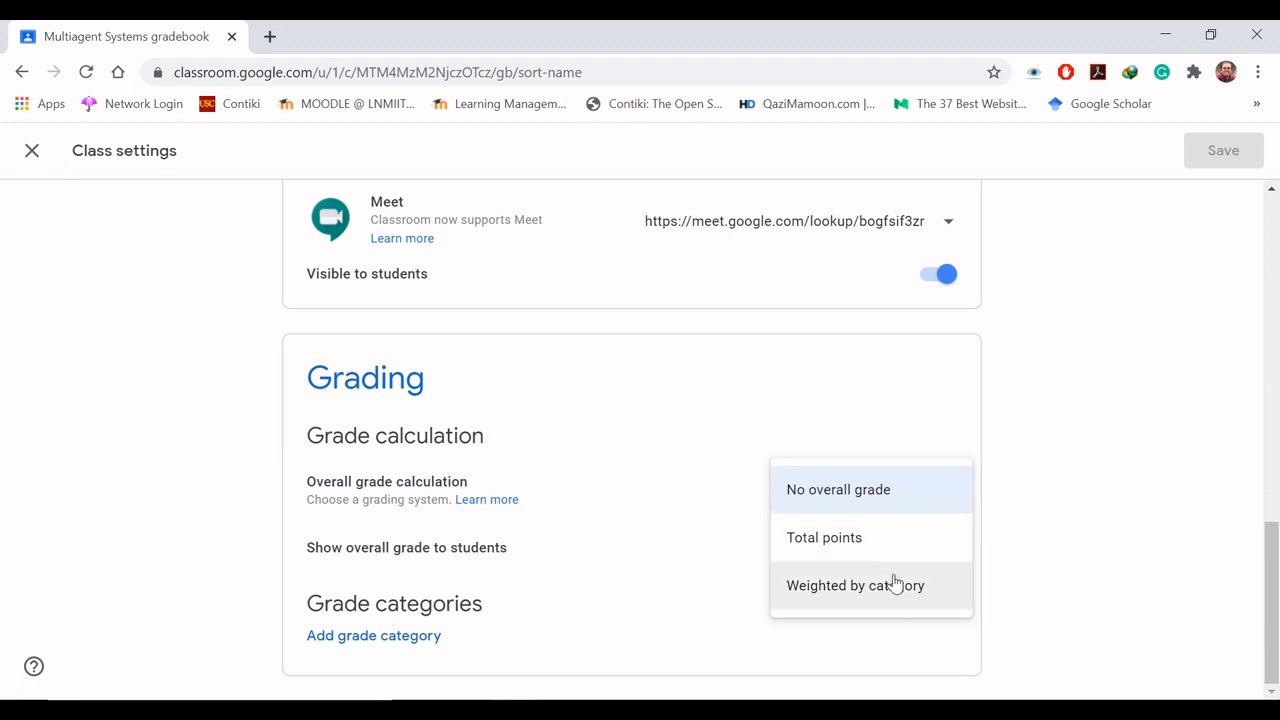
pyautogui.click(920, 497)
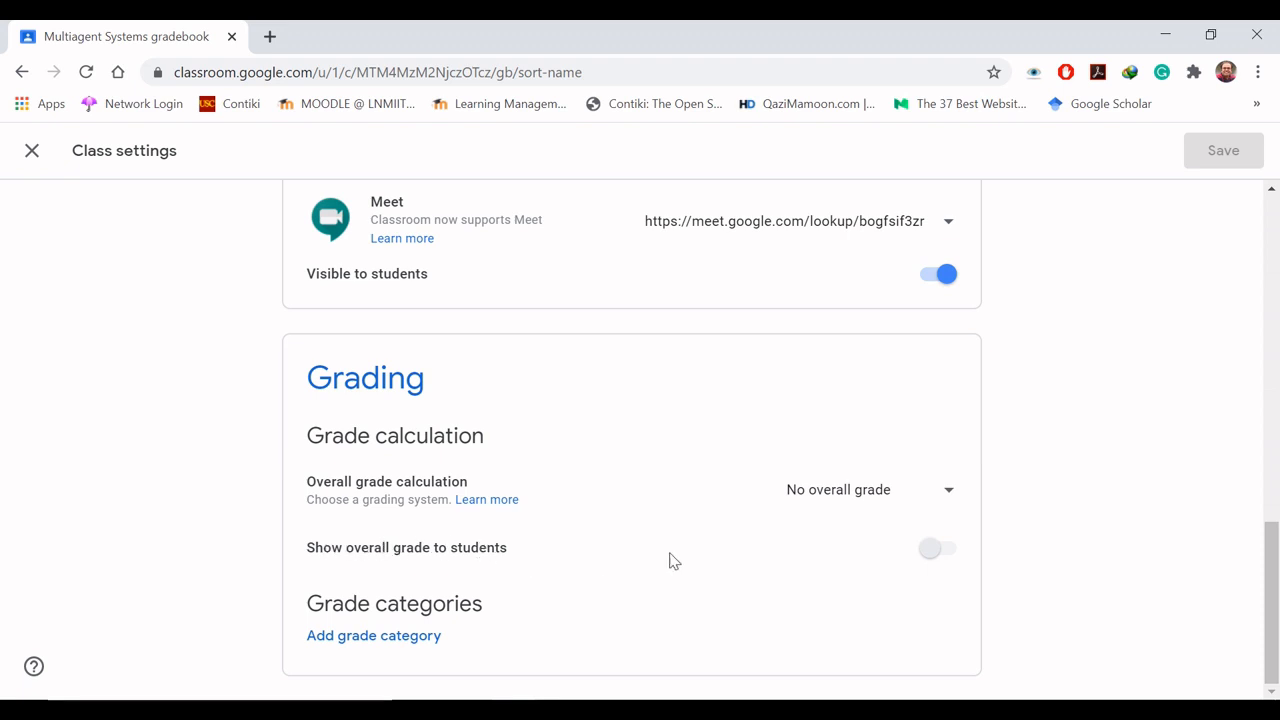
pyautogui.click(933, 559)
pyautogui.click(936, 553)
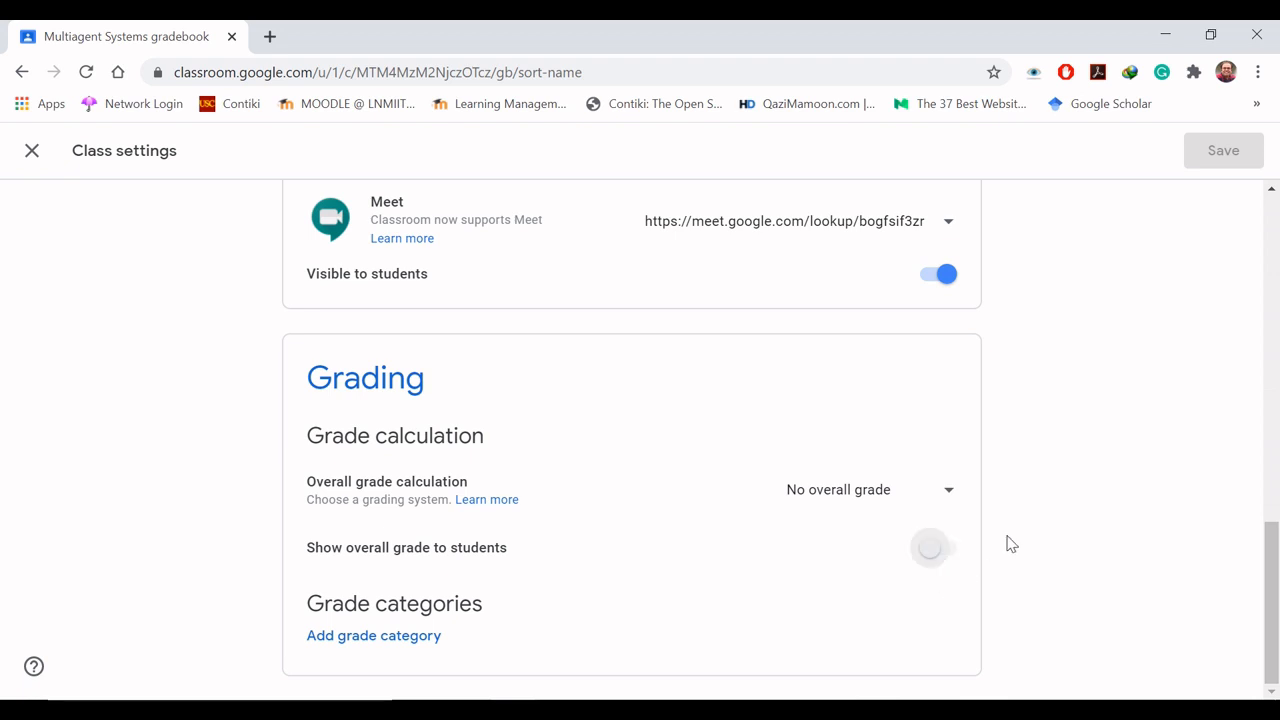
pyautogui.click(938, 556)
# - Add a grade category named Quiz with 10 default points
pyautogui.click(389, 637)
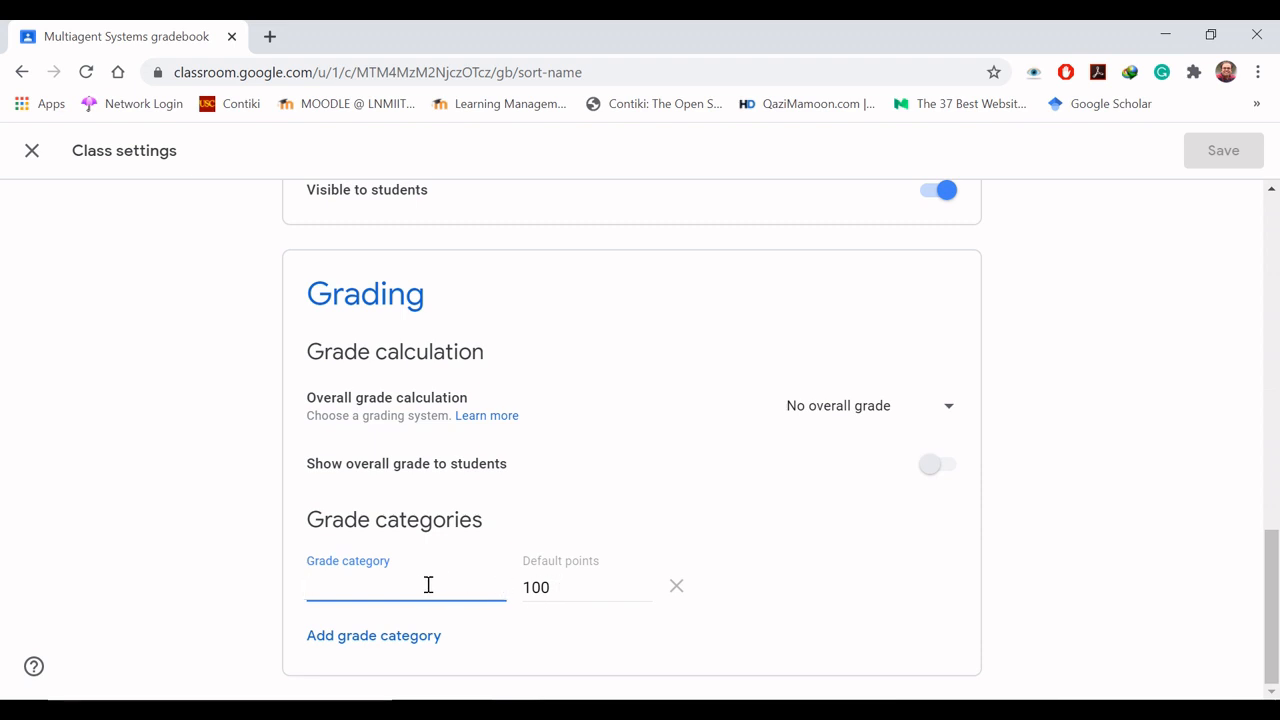
pyautogui.write('Quiz')
pyautogui.press('Tab')
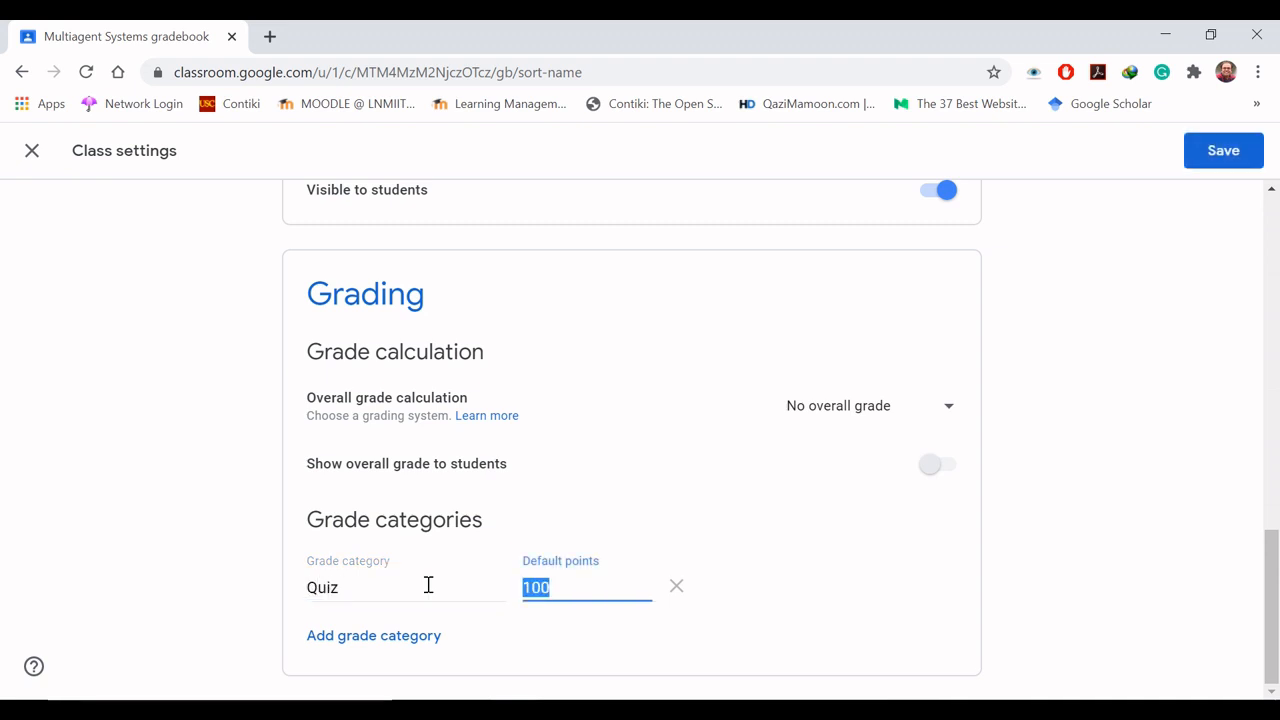
pyautogui.write('10')
# - Remove the Quiz grade category and close the class settings, discarding the changes
pyautogui.click(677, 588)
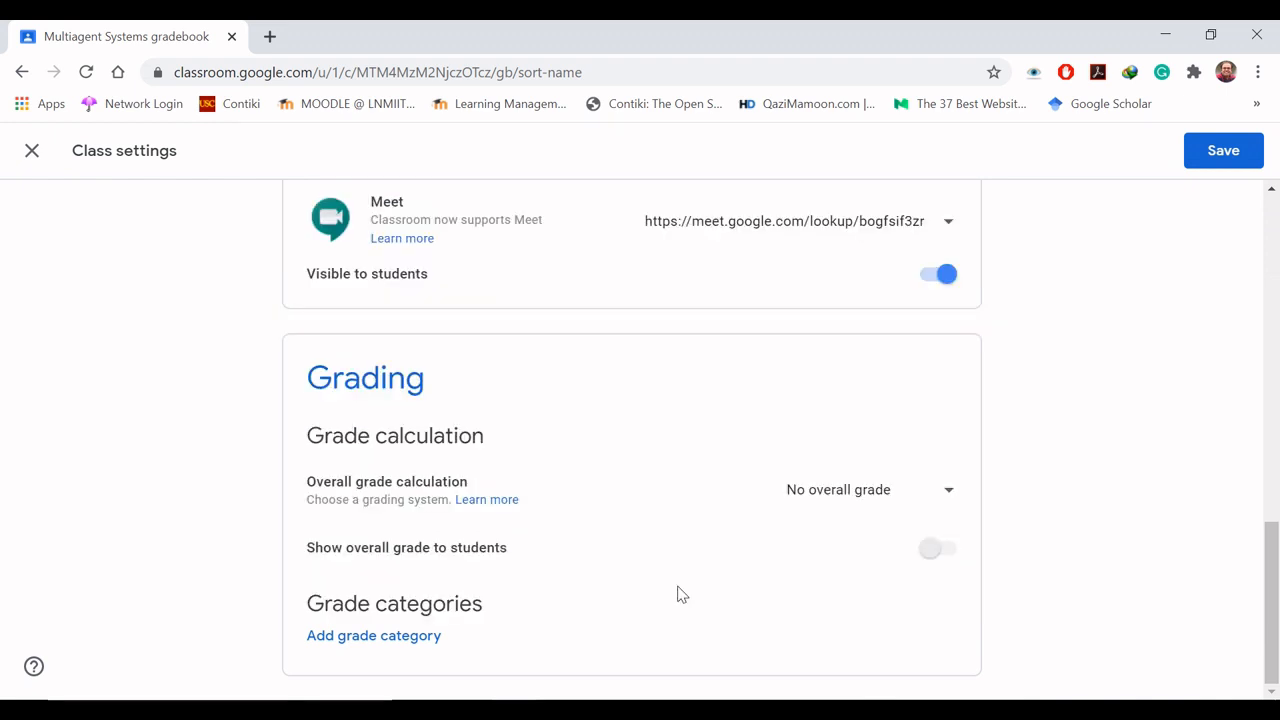
pyautogui.moveTo(1272, 585); pyautogui.dragTo(1272, 259)
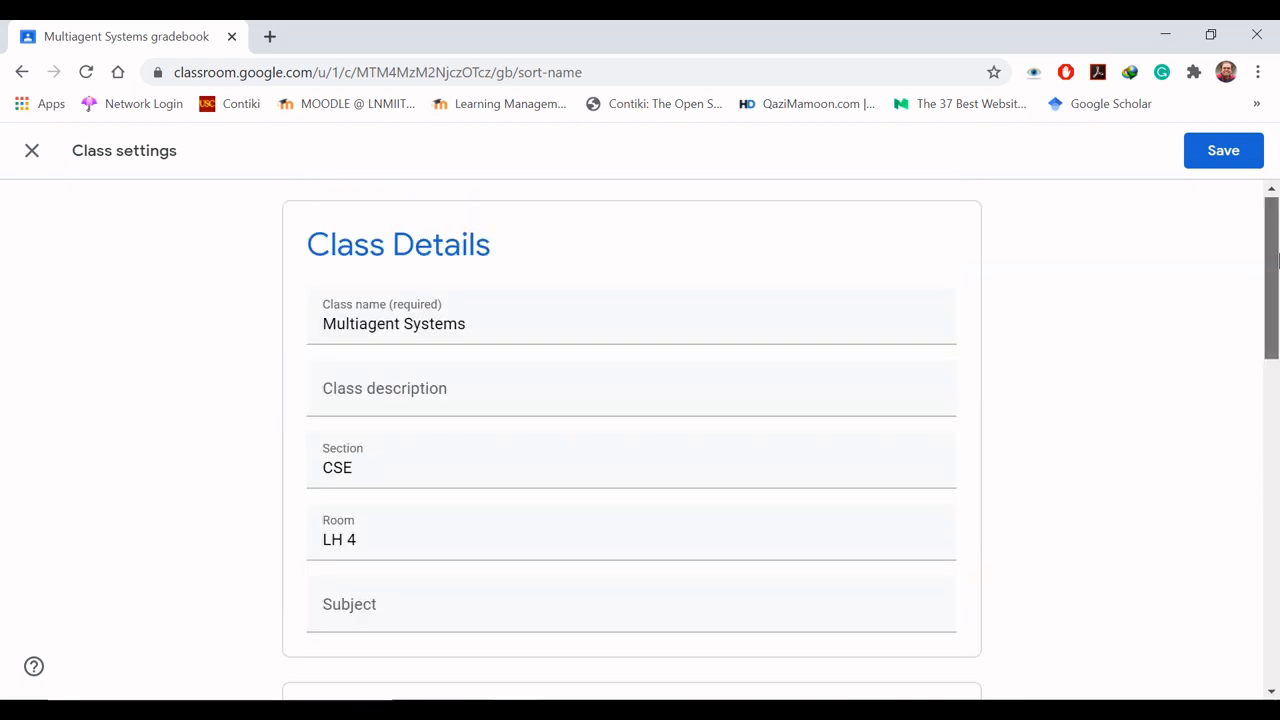
pyautogui.click(32, 152)
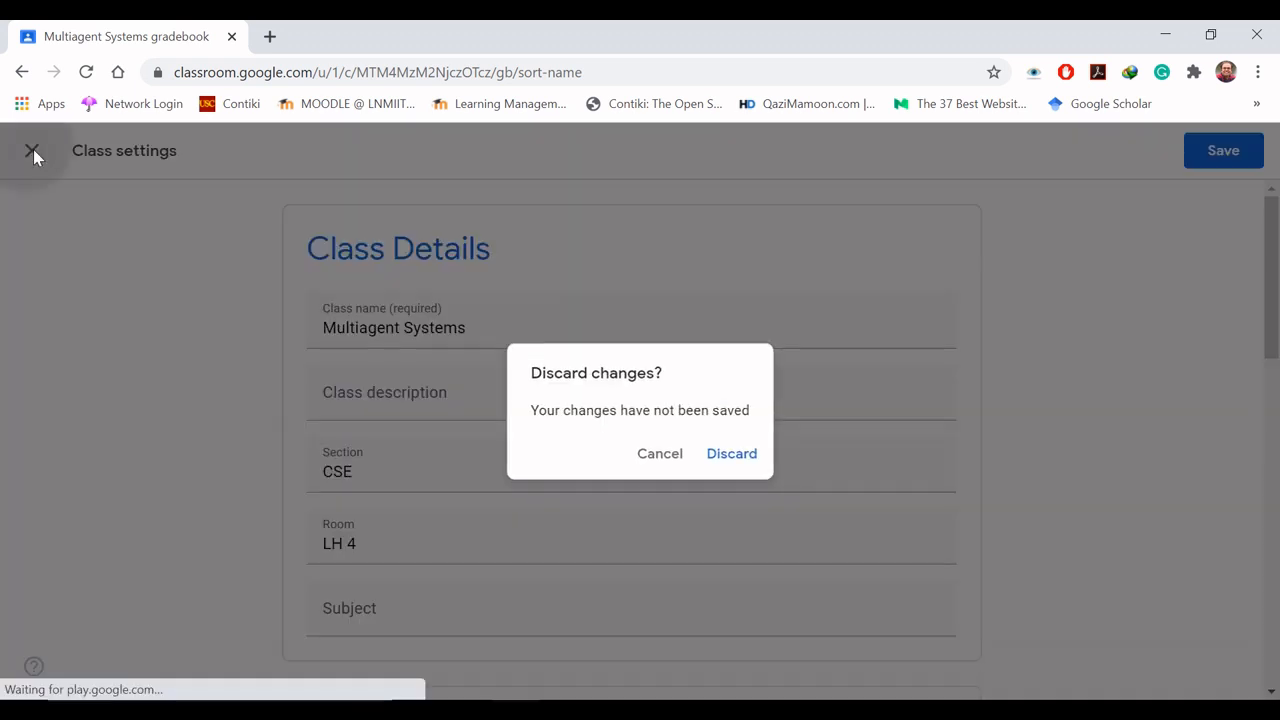
pyautogui.click(733, 455)
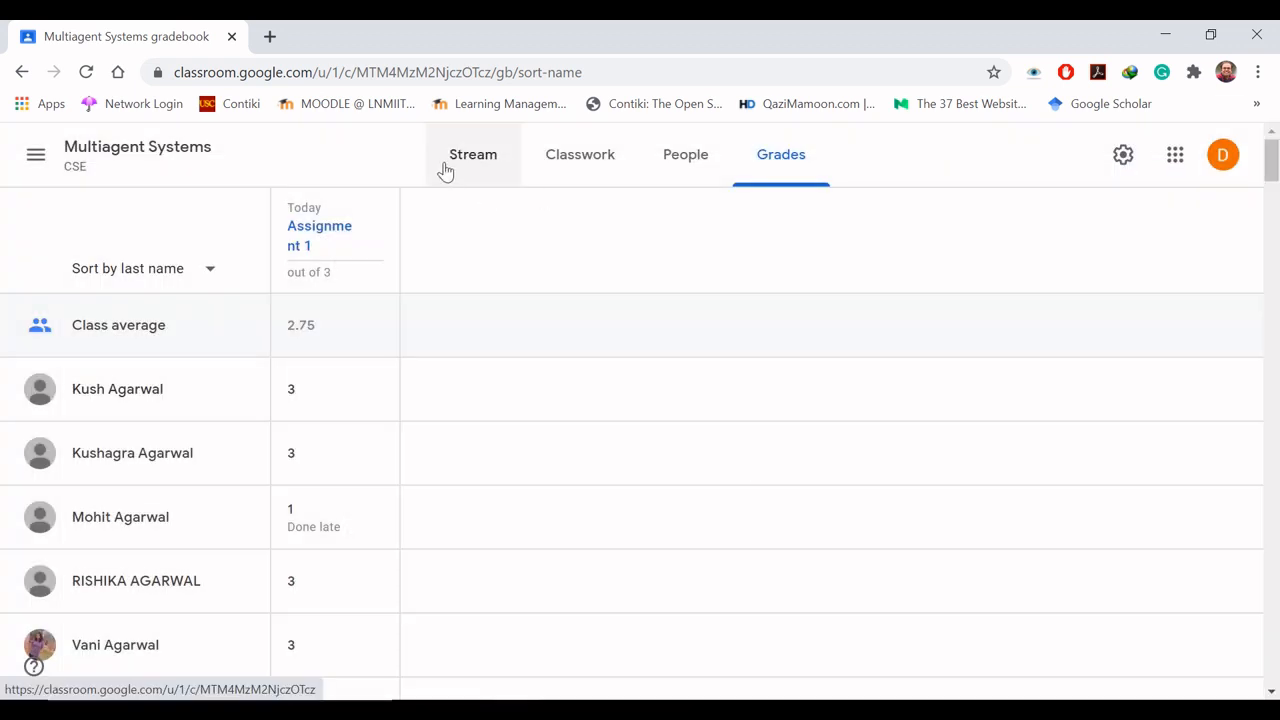
# - Open Assignment 1 from the classwork under Markov Decision Process (MDP) and review its instructions
pyautogui.click(600, 170)
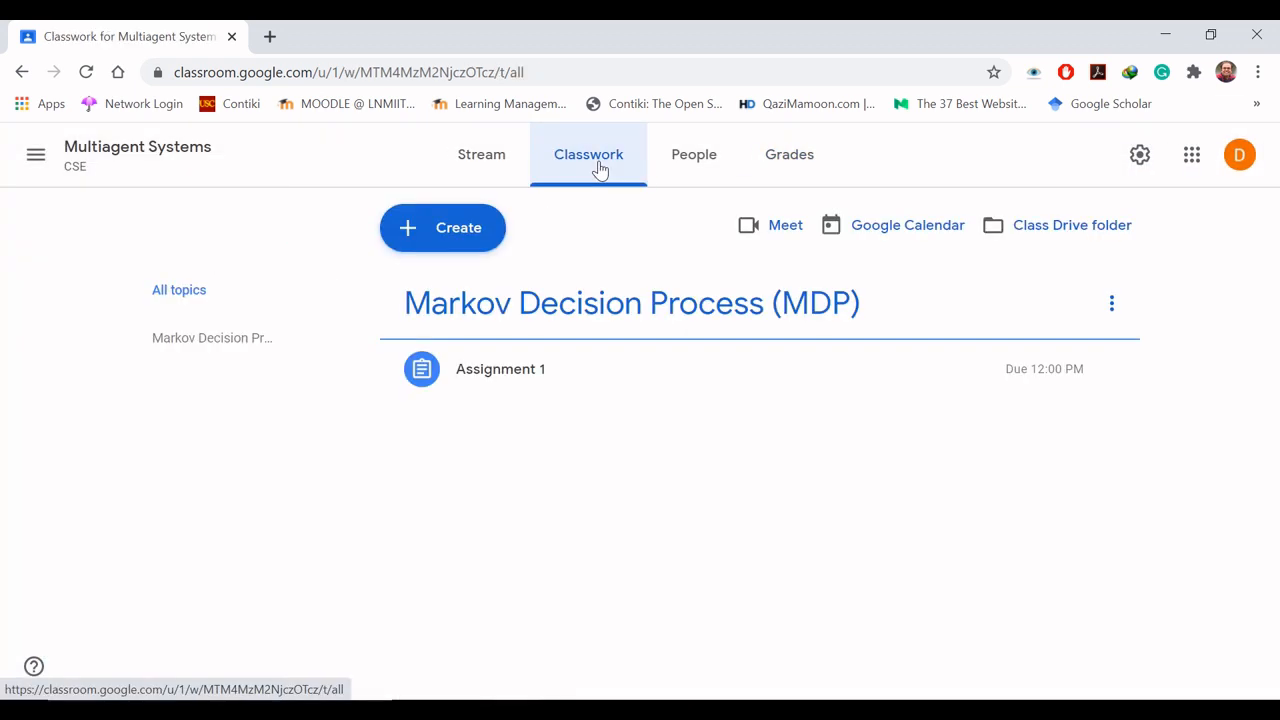
pyautogui.click(523, 381)
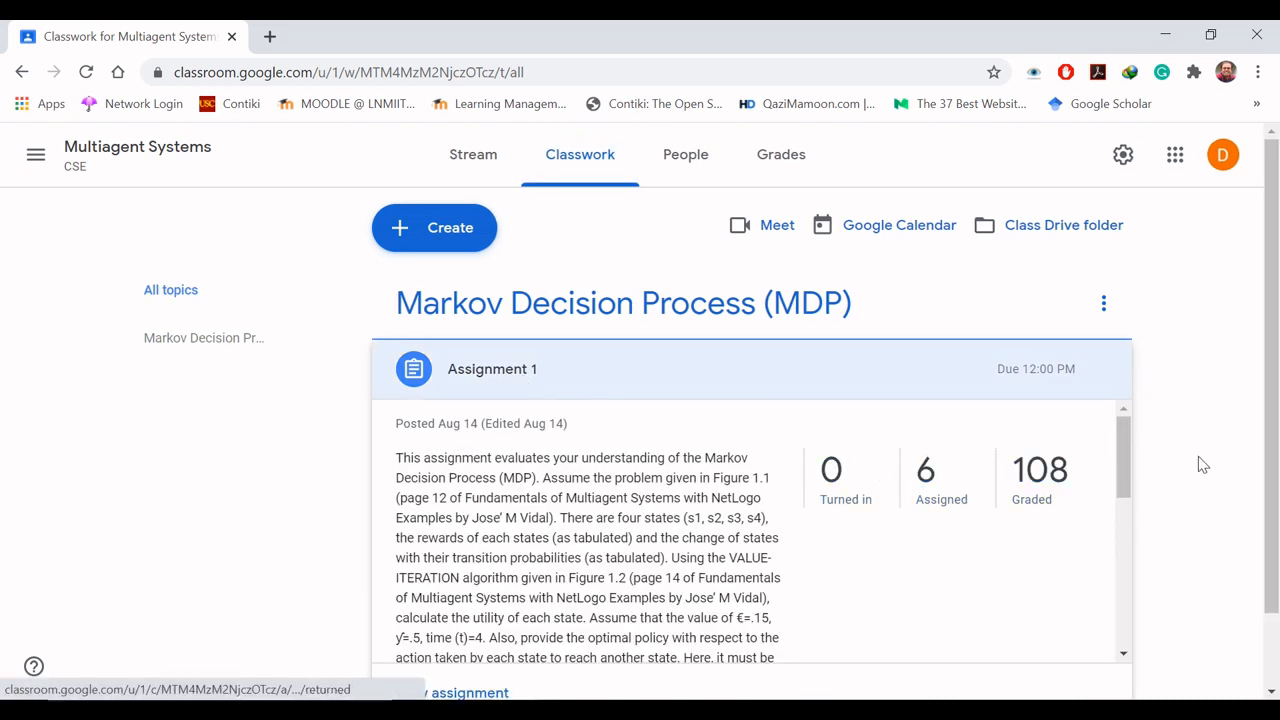
pyautogui.scroll(-1, 1278, 452)
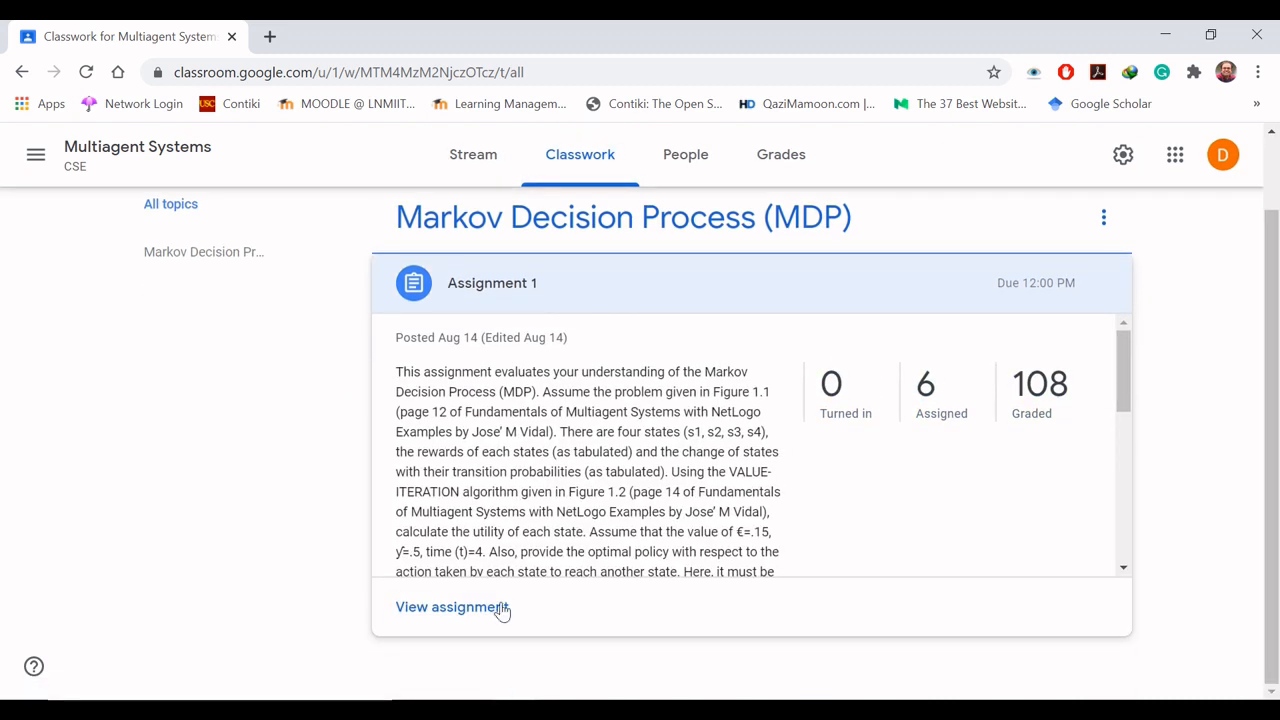
pyautogui.click(461, 609)
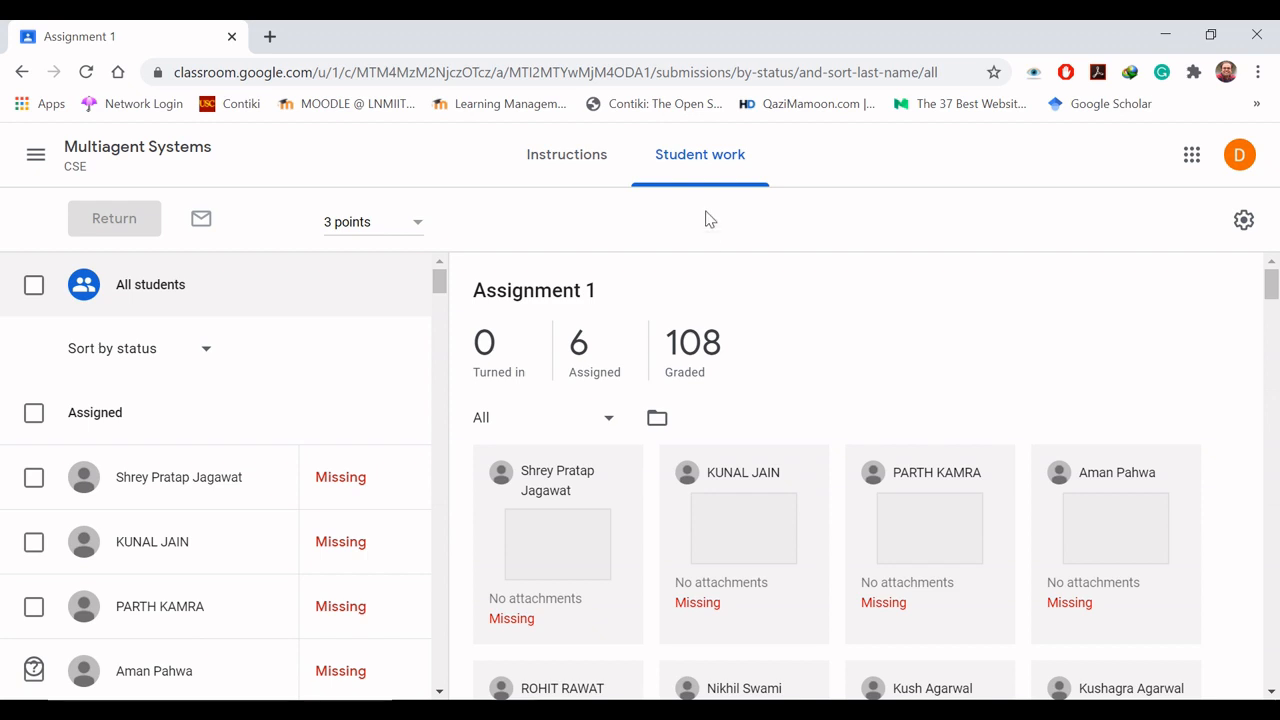
pyautogui.click(538, 166)
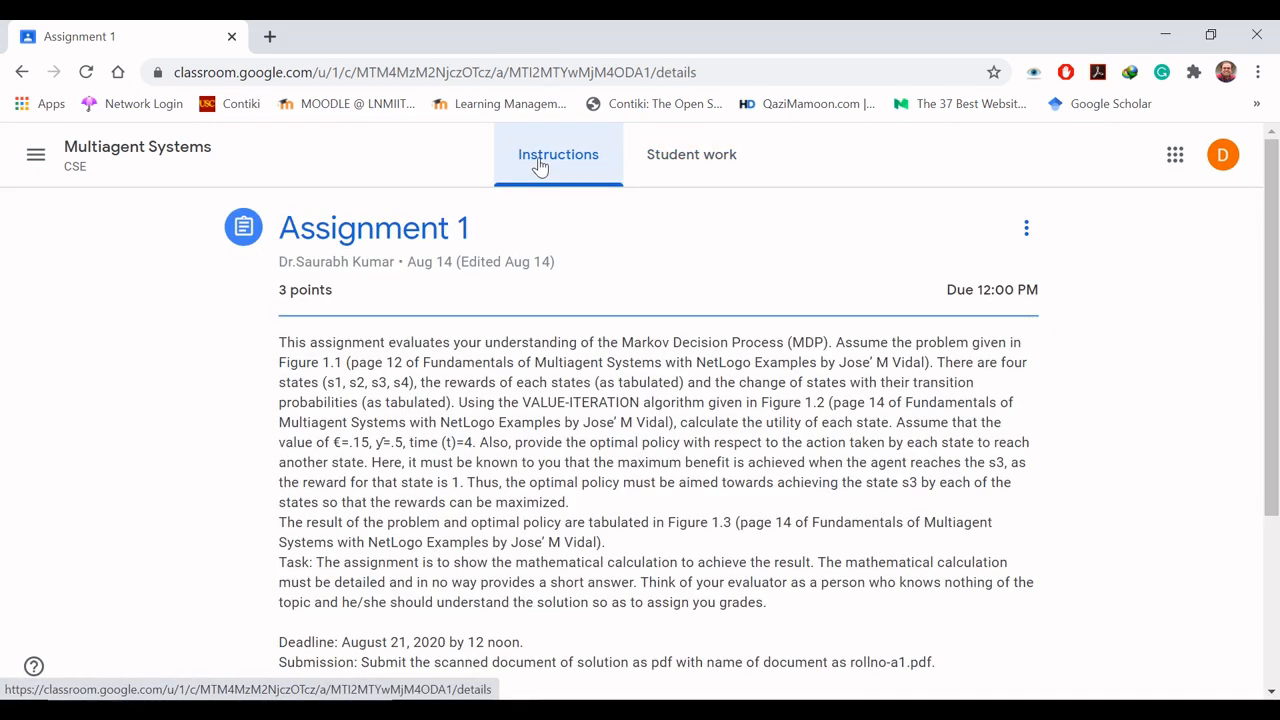
# - Download only Assignment 1's grades as a CSV from the student work view and open Assignment_1.csv in Excel
pyautogui.click(686, 169)
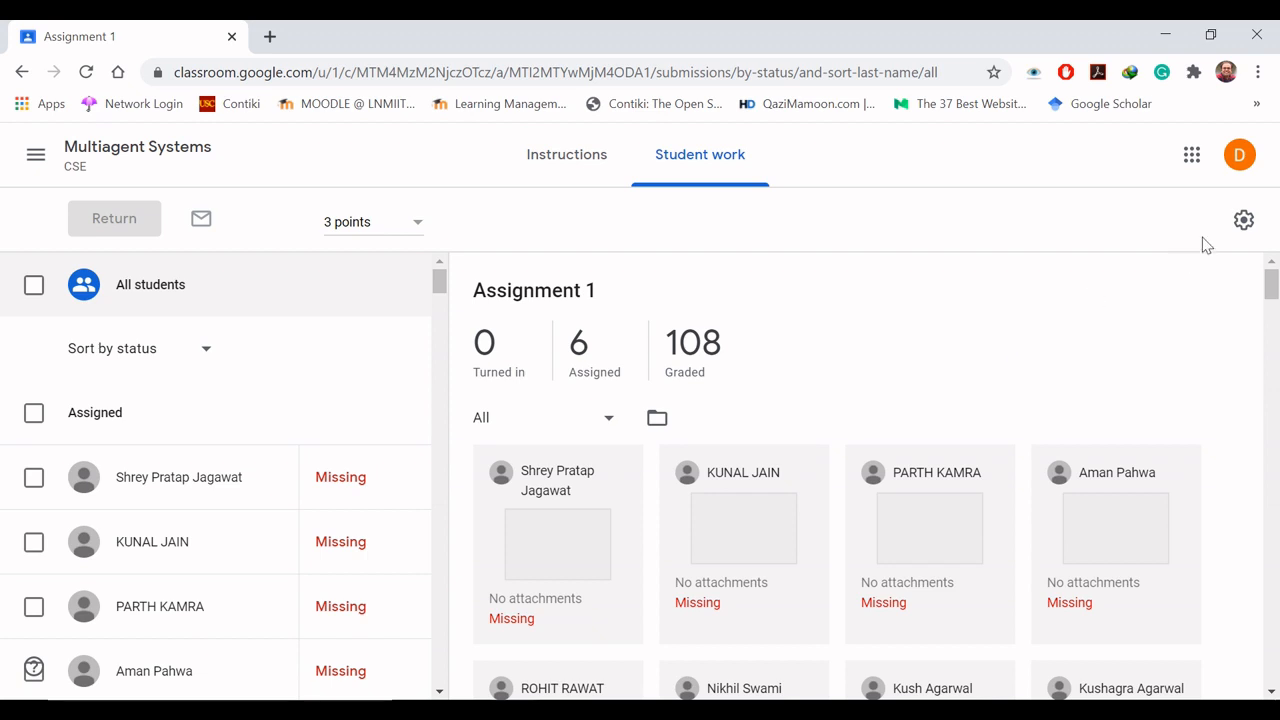
pyautogui.click(1241, 224)
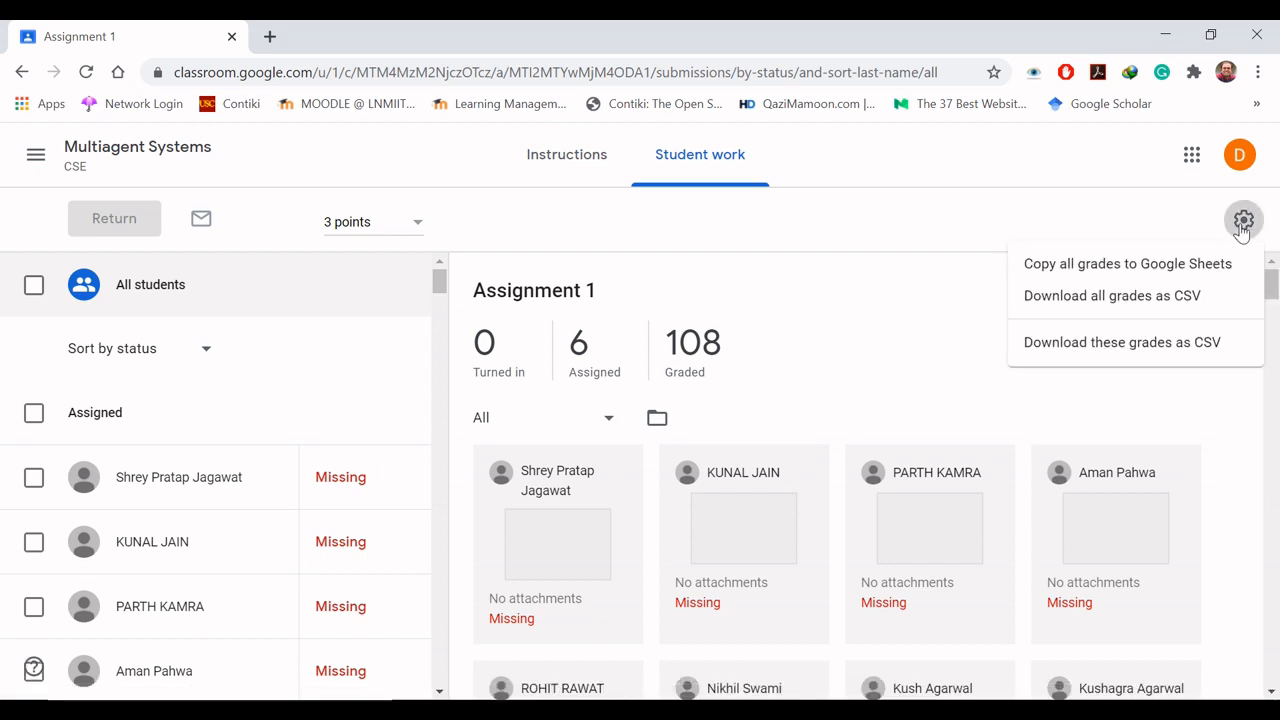
pyautogui.click(1107, 352)
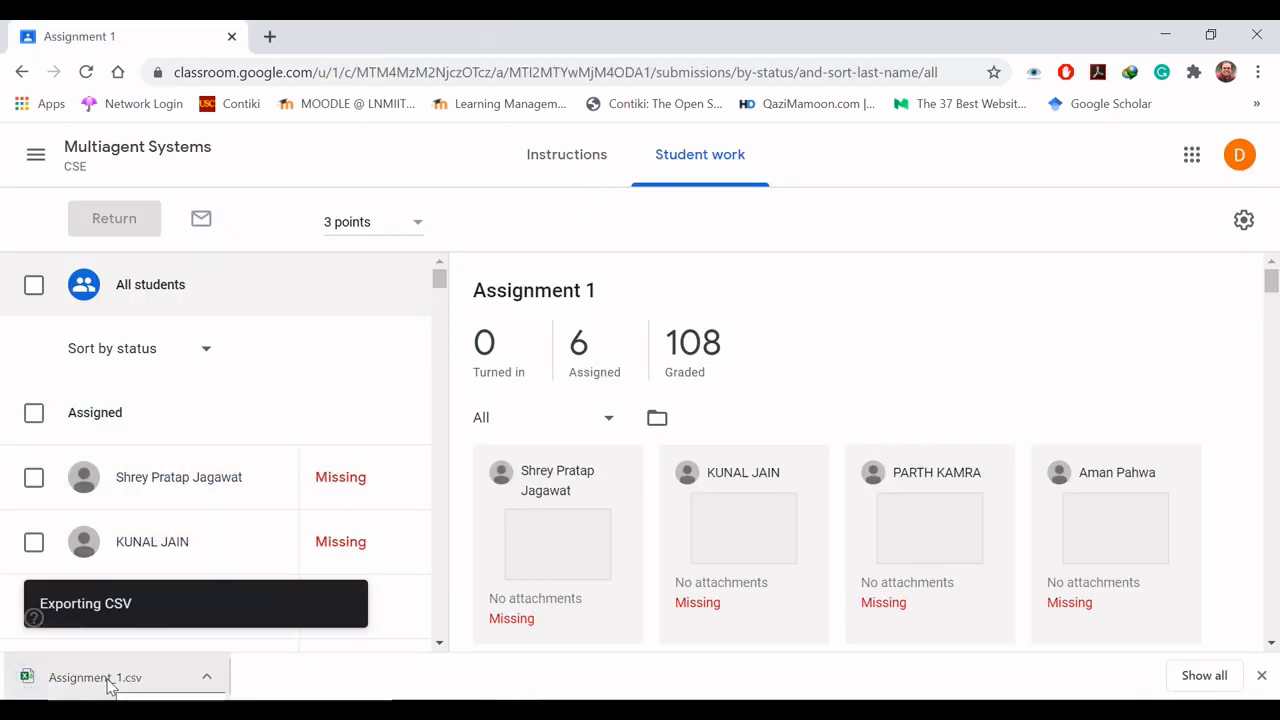
pyautogui.click(96, 680)
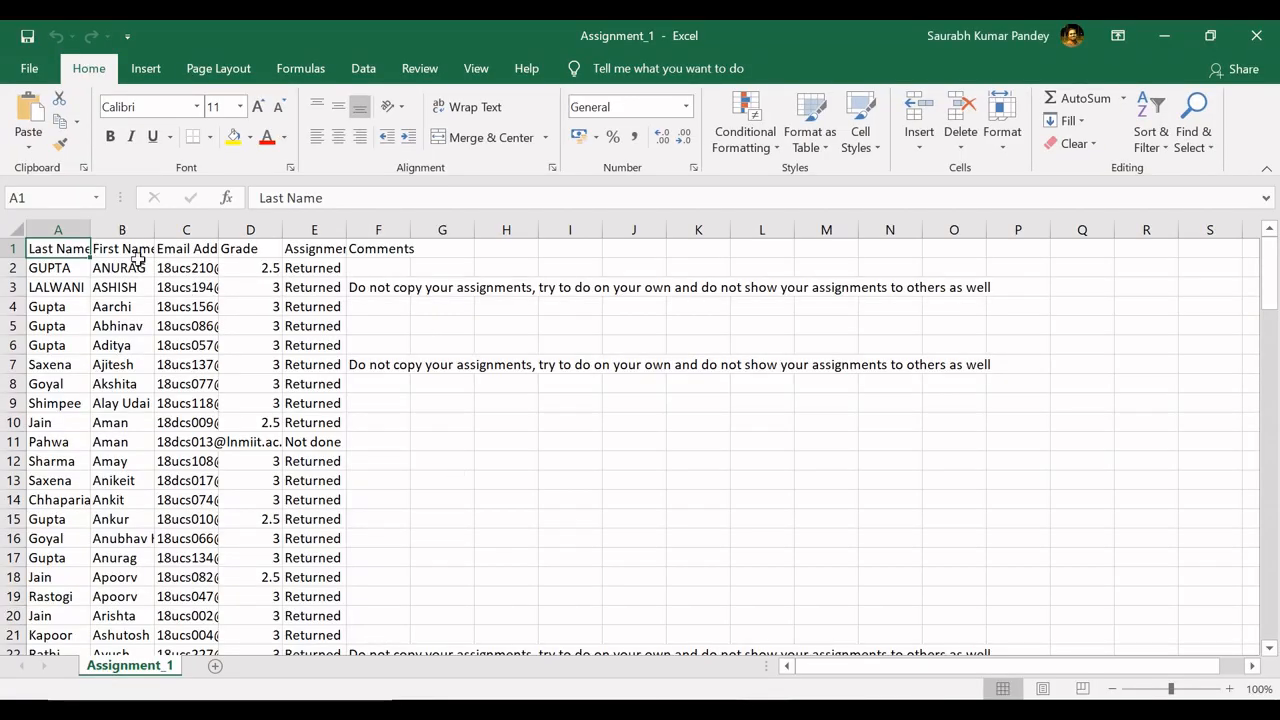
# - Autofit the widths of the Last Name, First Name, Email Address and Grade columns to their contents
pyautogui.doubleClick(90, 229)
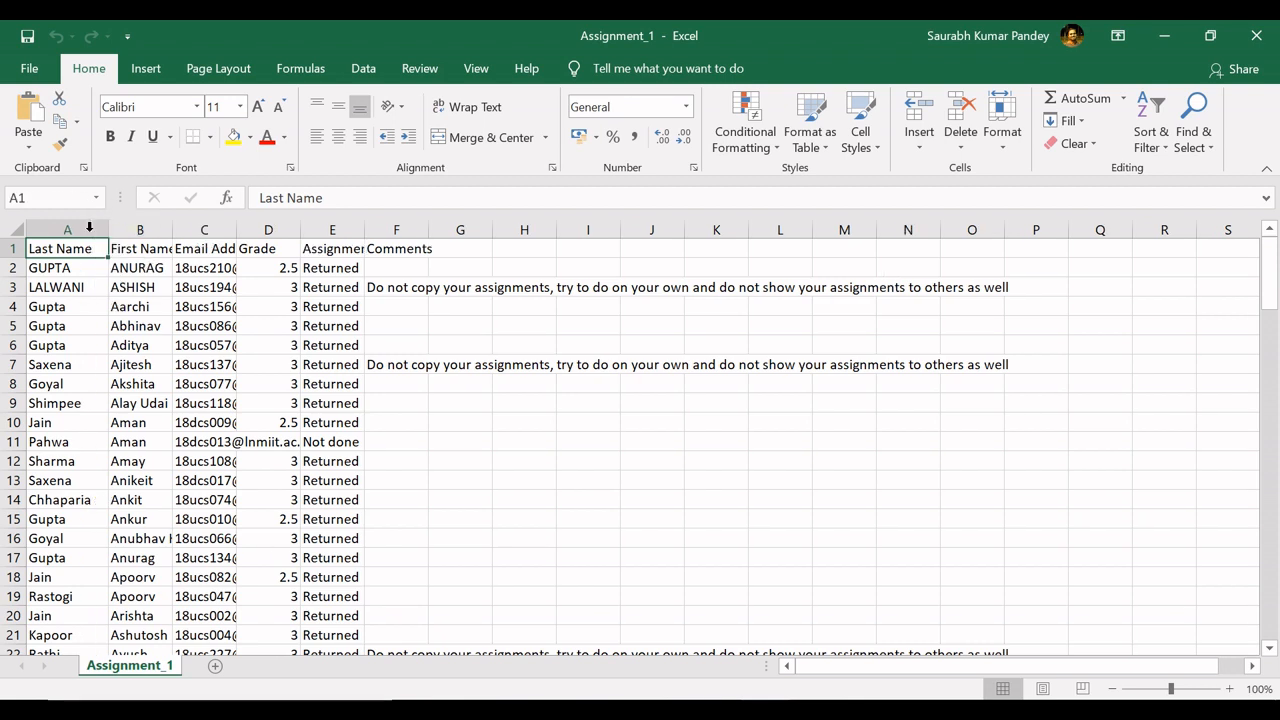
pyautogui.doubleClick(172, 229)
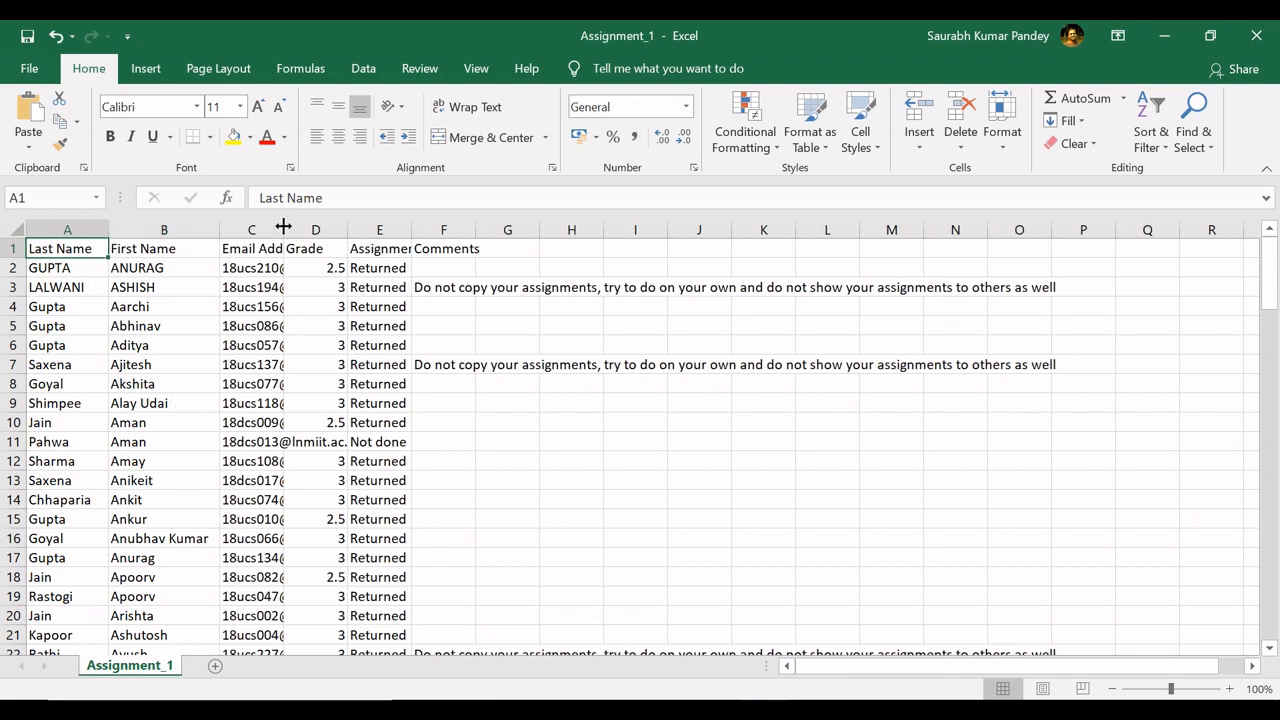
pyautogui.doubleClick(283, 226)
pyautogui.doubleClick(429, 229)
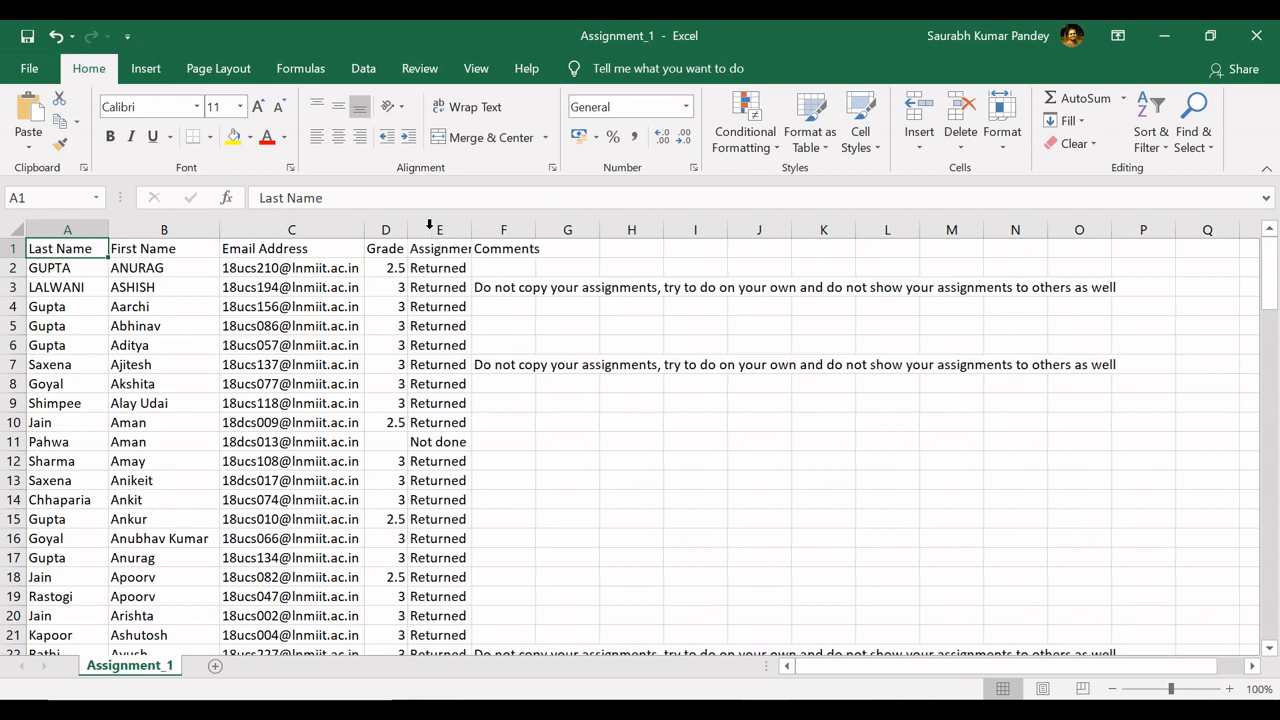
# - Autofit the Assignment State and Comments columns to read their contents, and close Assignment_1.csv without saving the changes
pyautogui.doubleClick(470, 229)
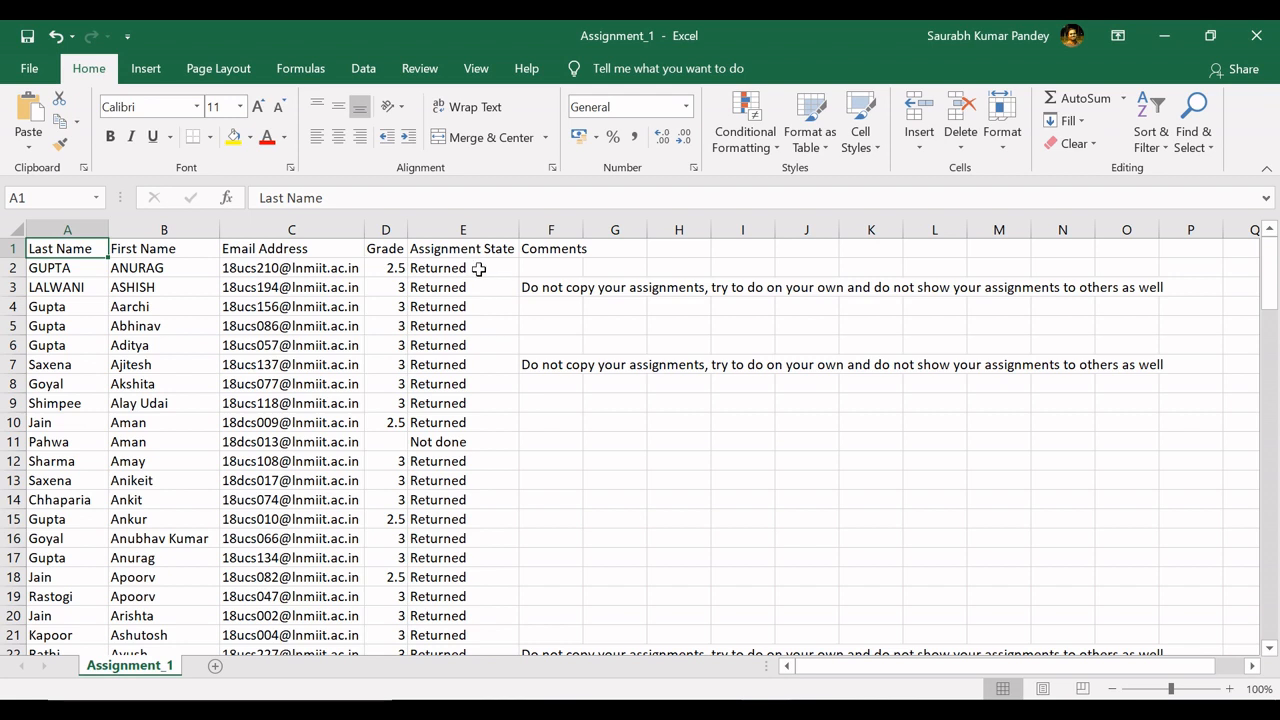
pyautogui.doubleClick(583, 230)
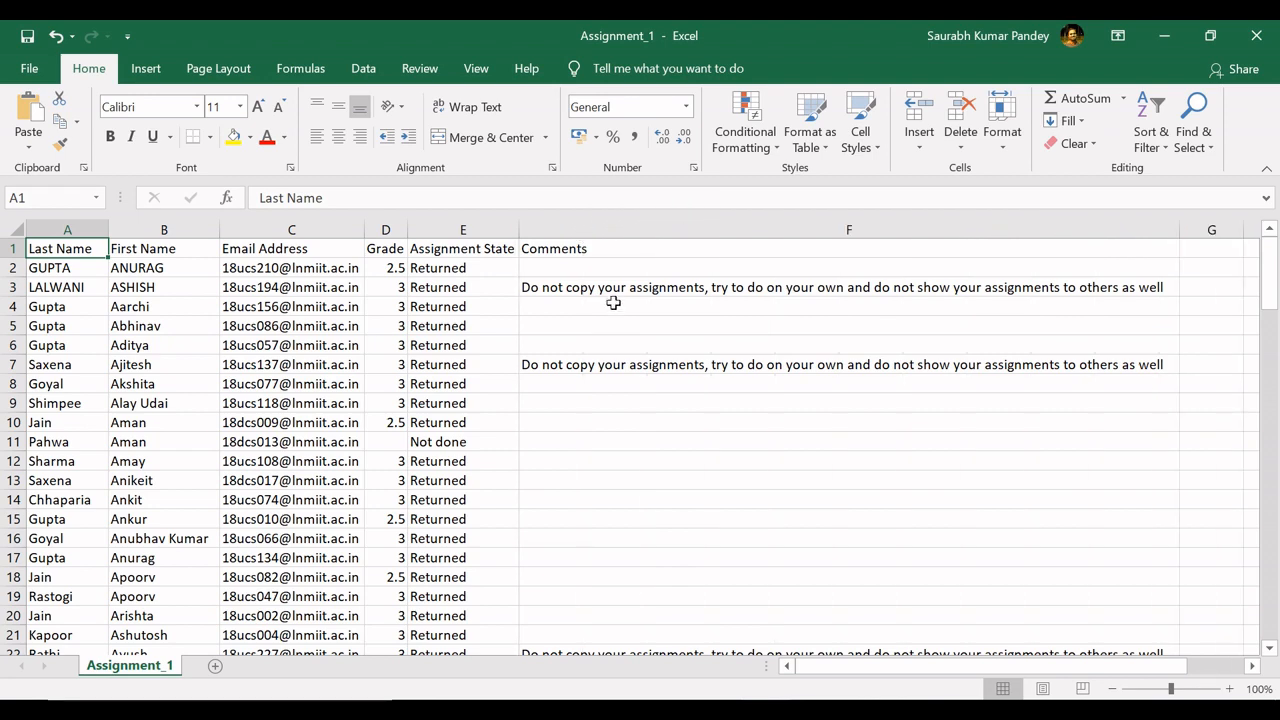
pyautogui.moveTo(1276, 268)
pyautogui.mouseDown()
pyautogui.moveTo(1276, 370)
pyautogui.moveTo(1276, 258)
pyautogui.mouseUp()
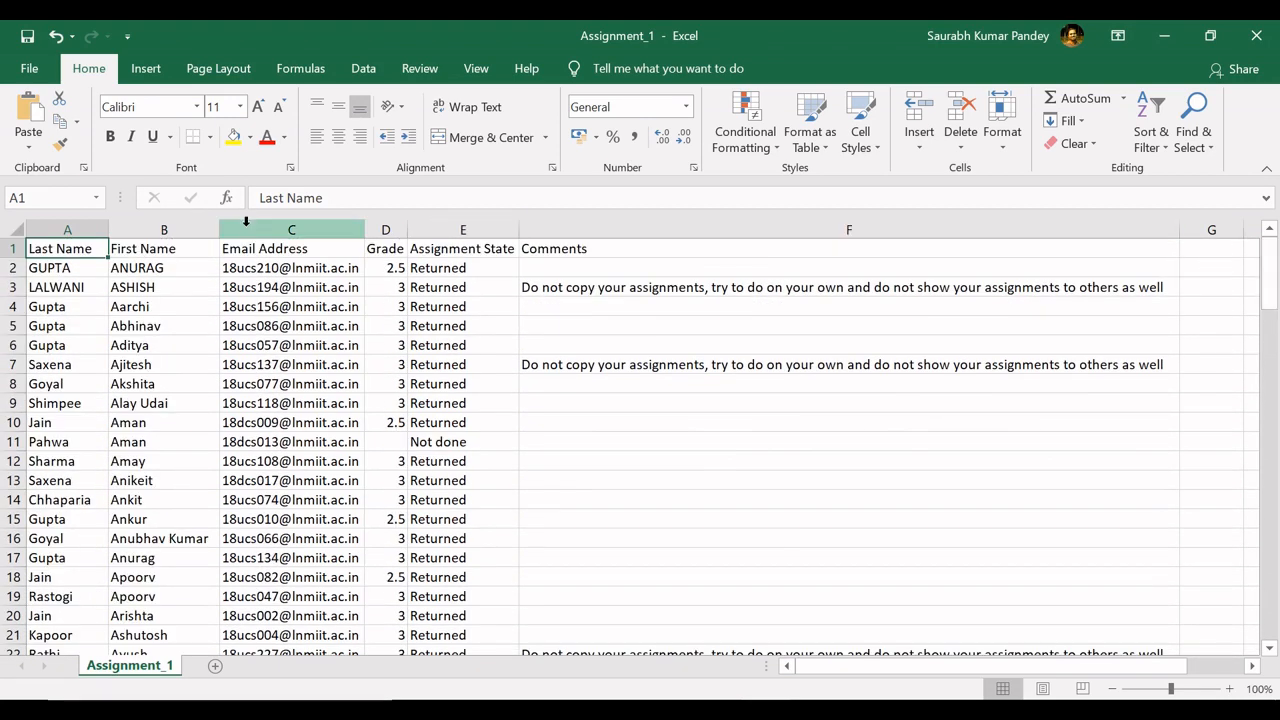
pyautogui.click(1256, 35)
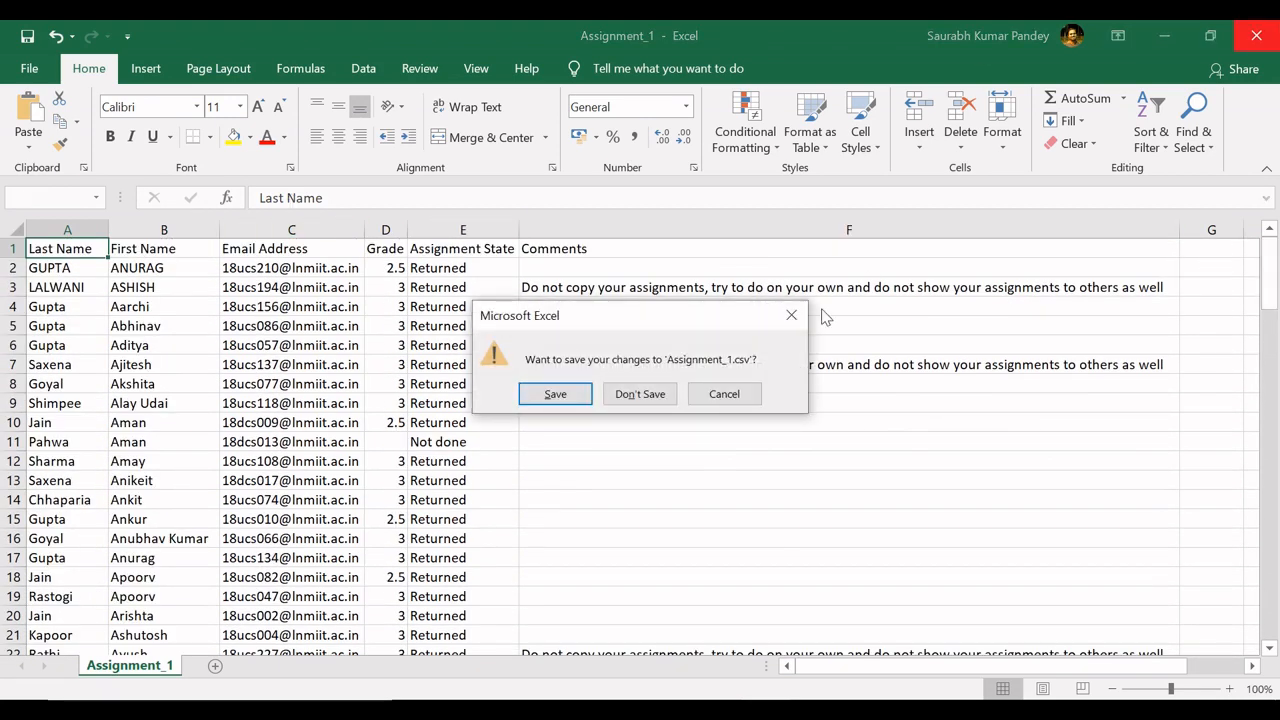
pyautogui.click(640, 394)
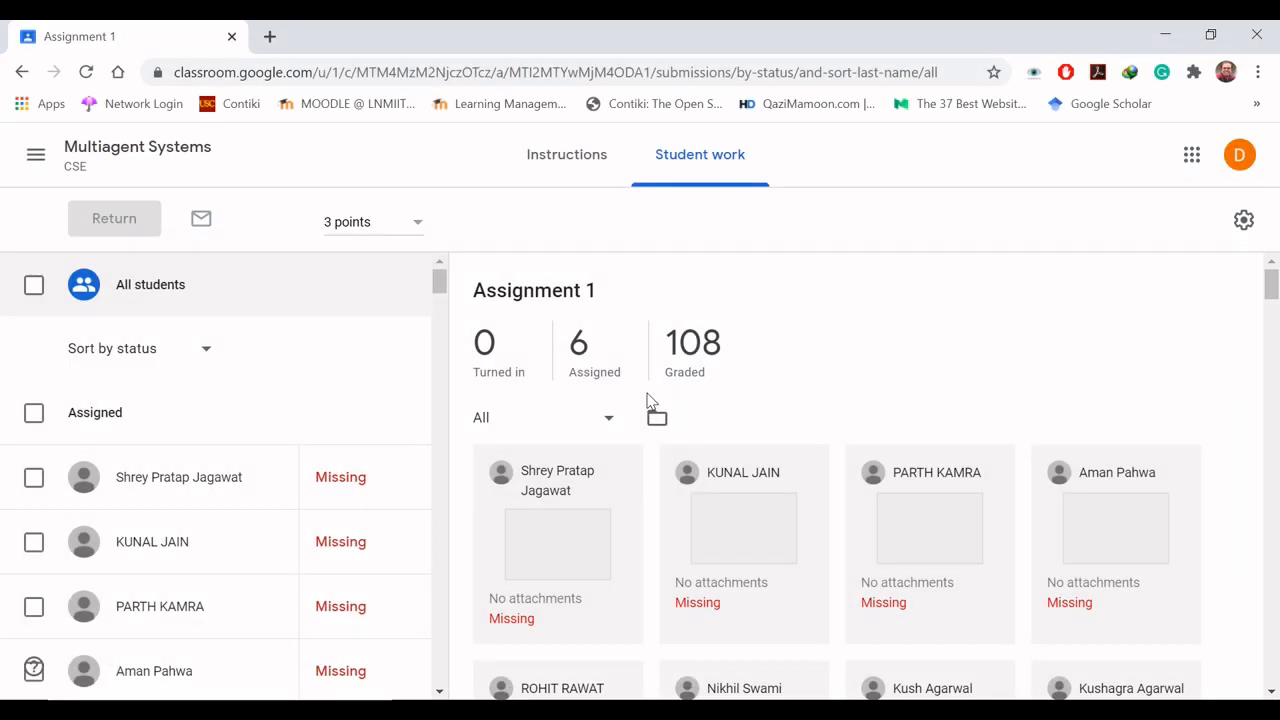
# - Download all of the class's grades as a CSV from the student work view and open Multiagent_Systems.csv in Excel
pyautogui.click(1246, 226)
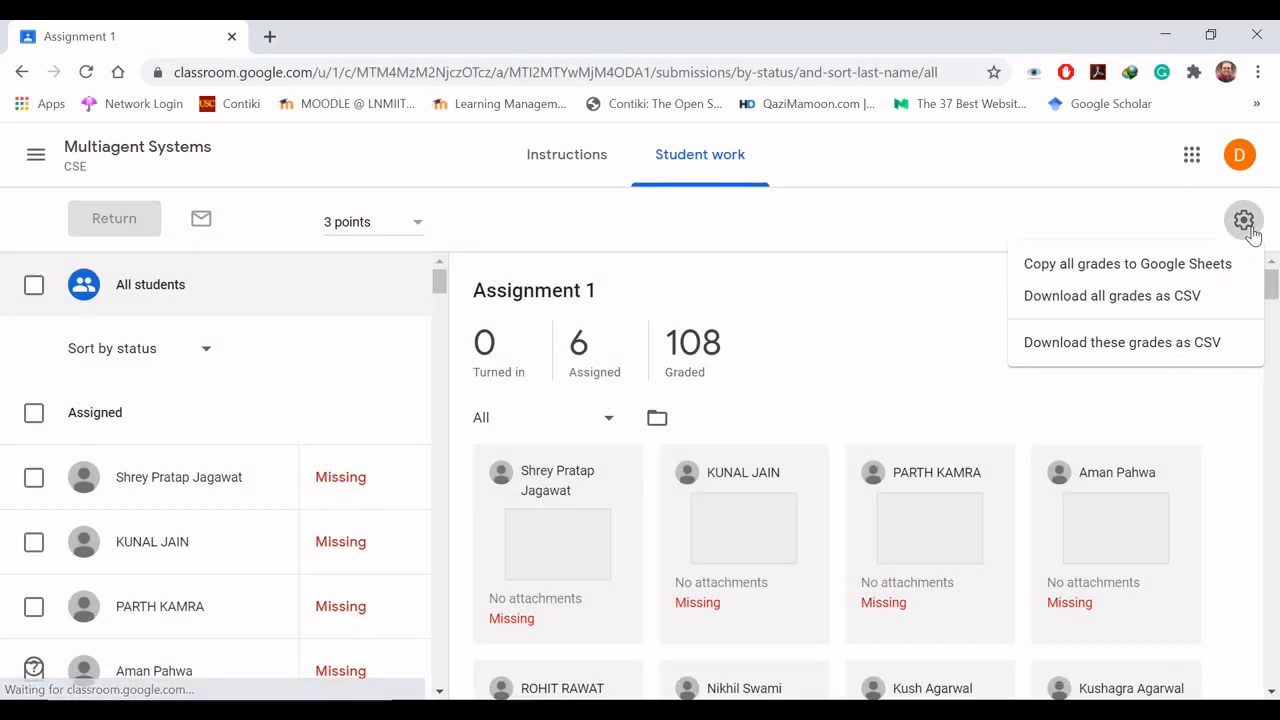
pyautogui.click(1110, 300)
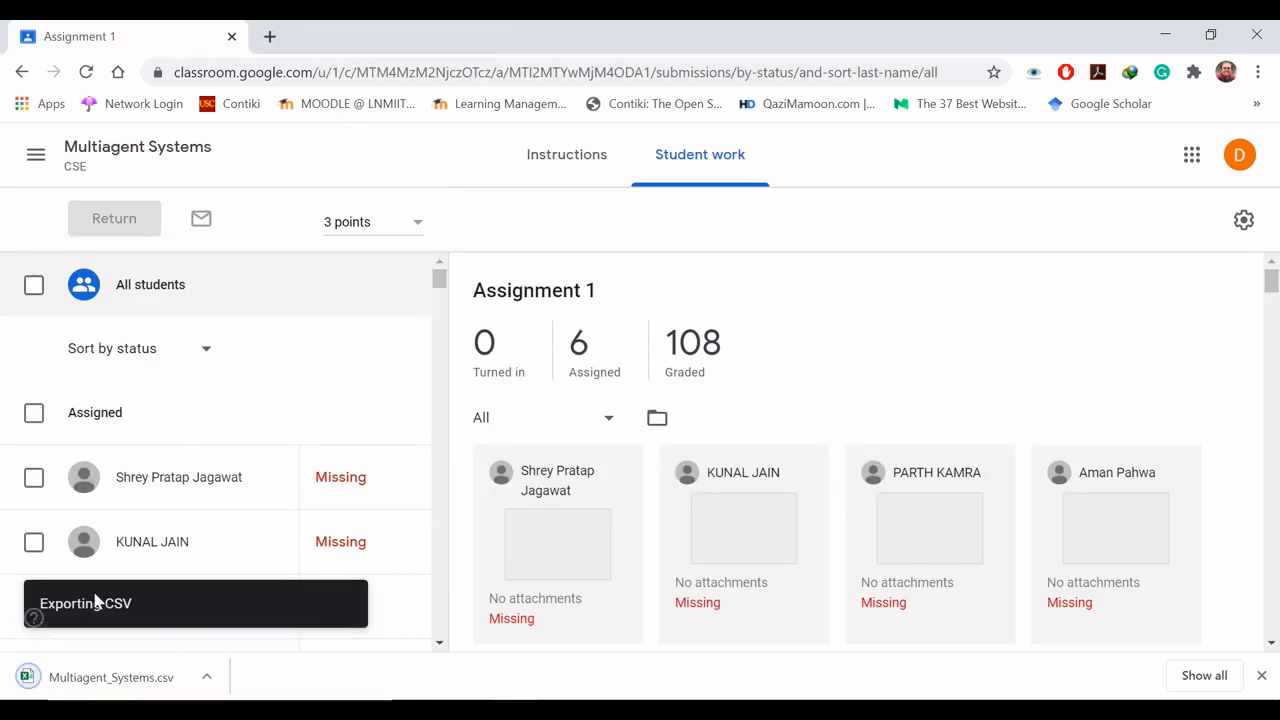
pyautogui.click(113, 682)
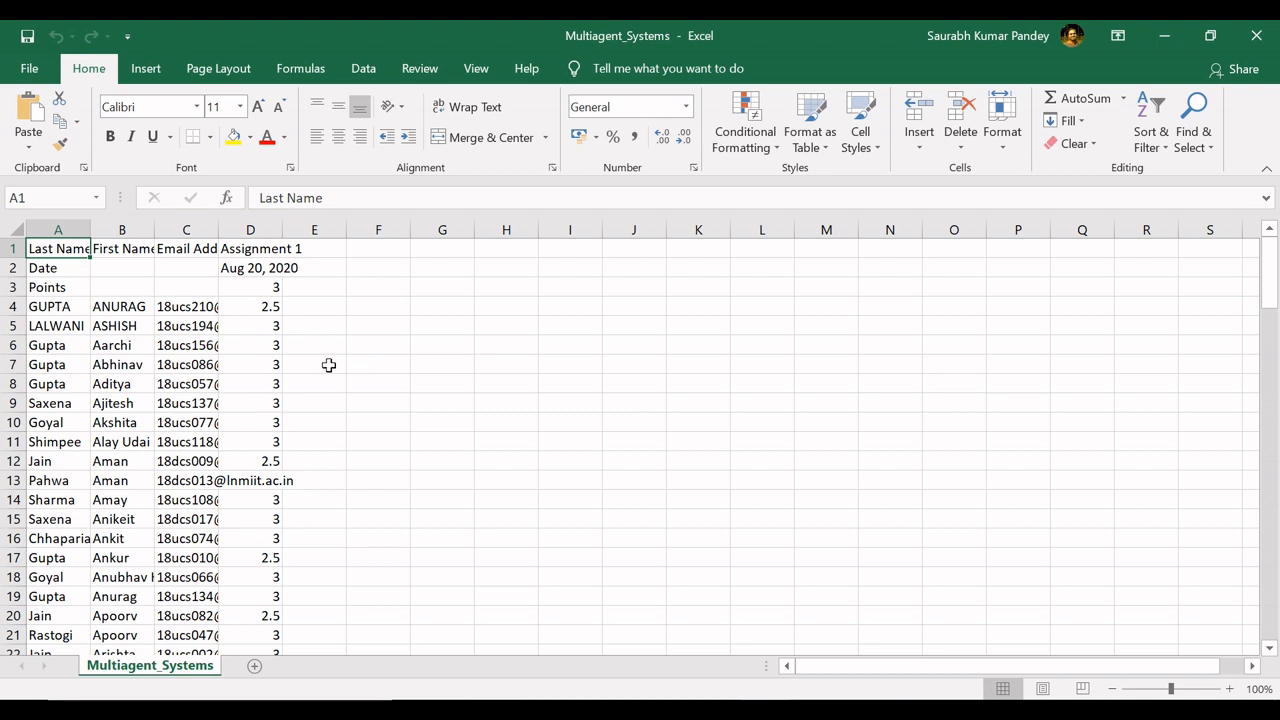
# - Autofit the Last Name, First Name, Email Address and Assignment 1 columns for viewing, and close Multiagent_Systems.csv without saving
pyautogui.doubleClick(90, 229)
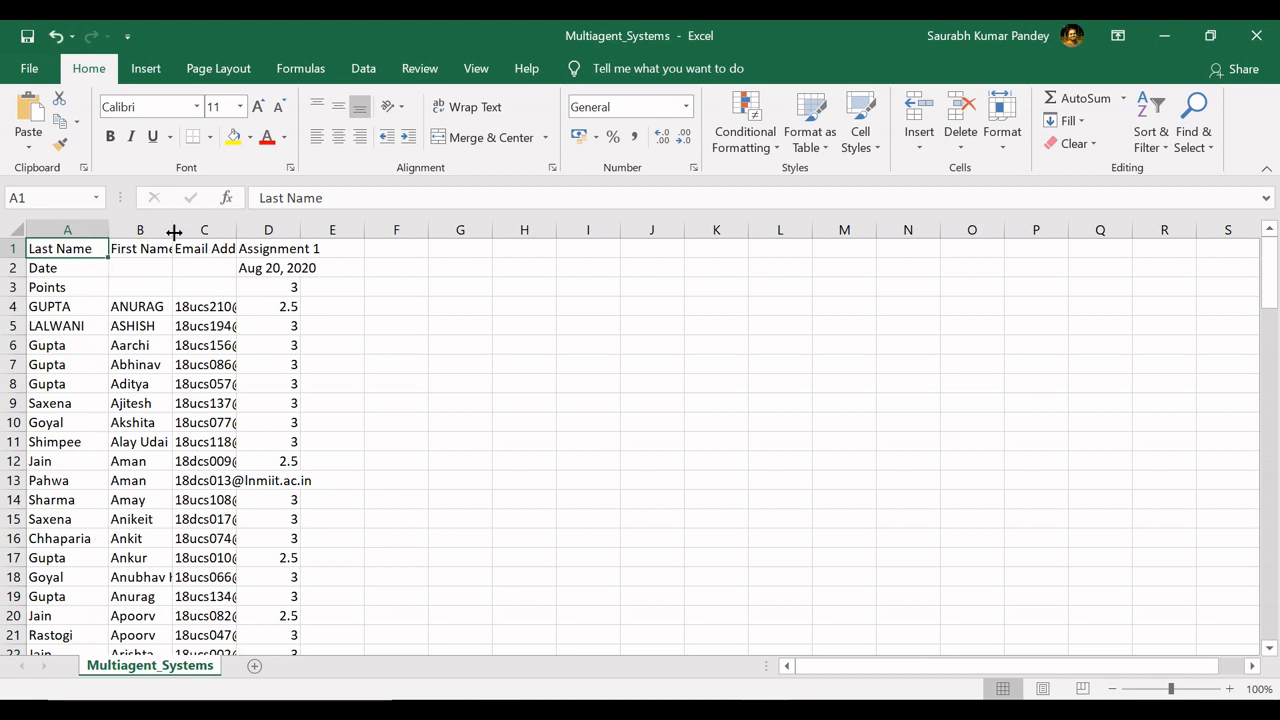
pyautogui.doubleClick(172, 229)
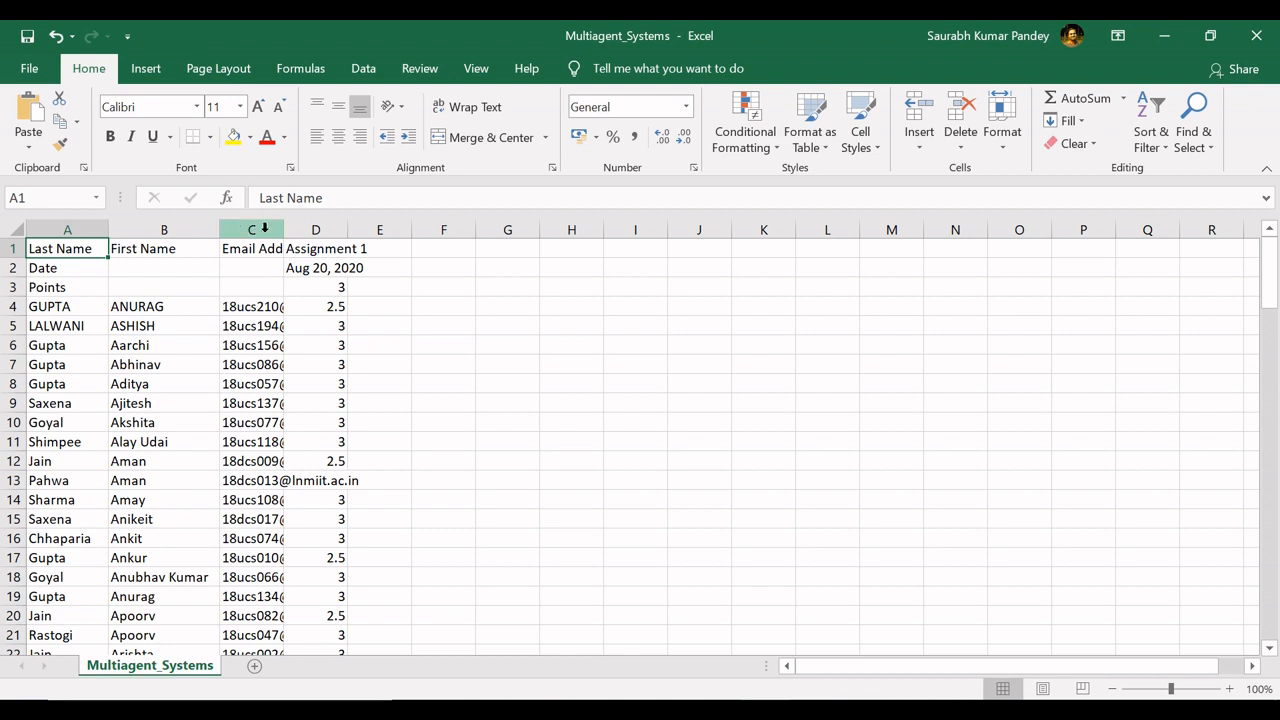
pyautogui.doubleClick(284, 229)
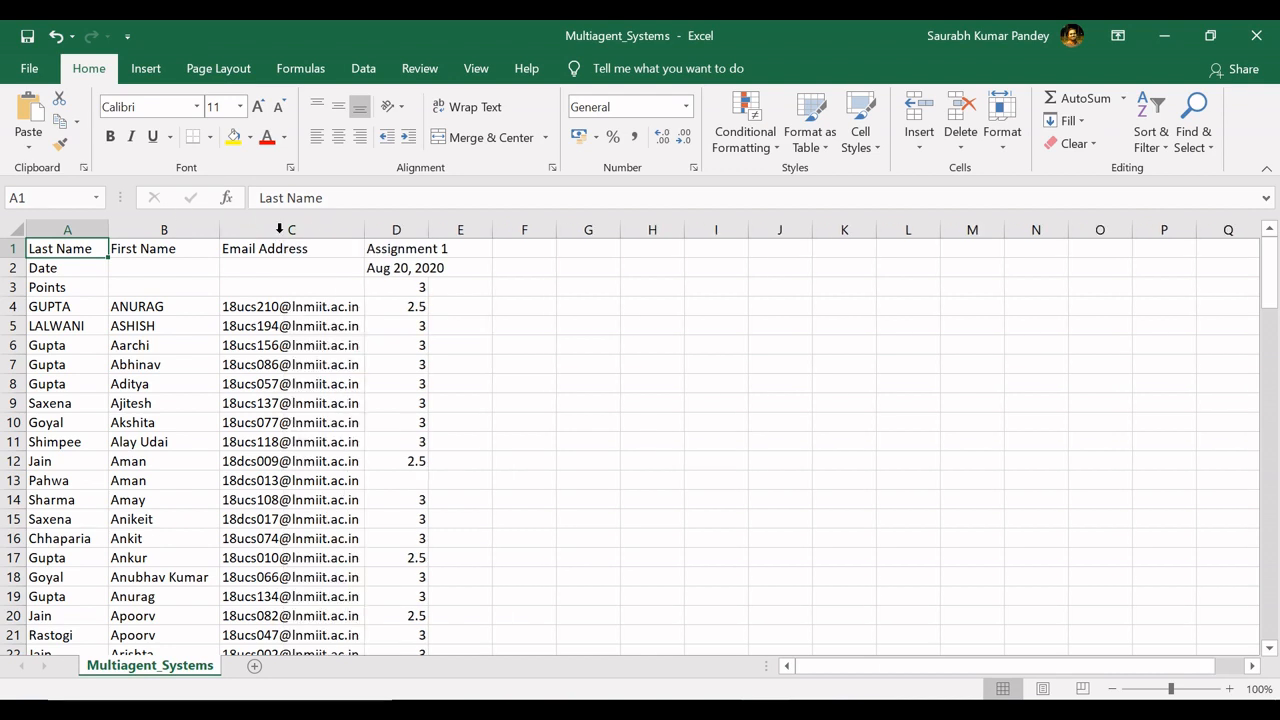
pyautogui.doubleClick(428, 229)
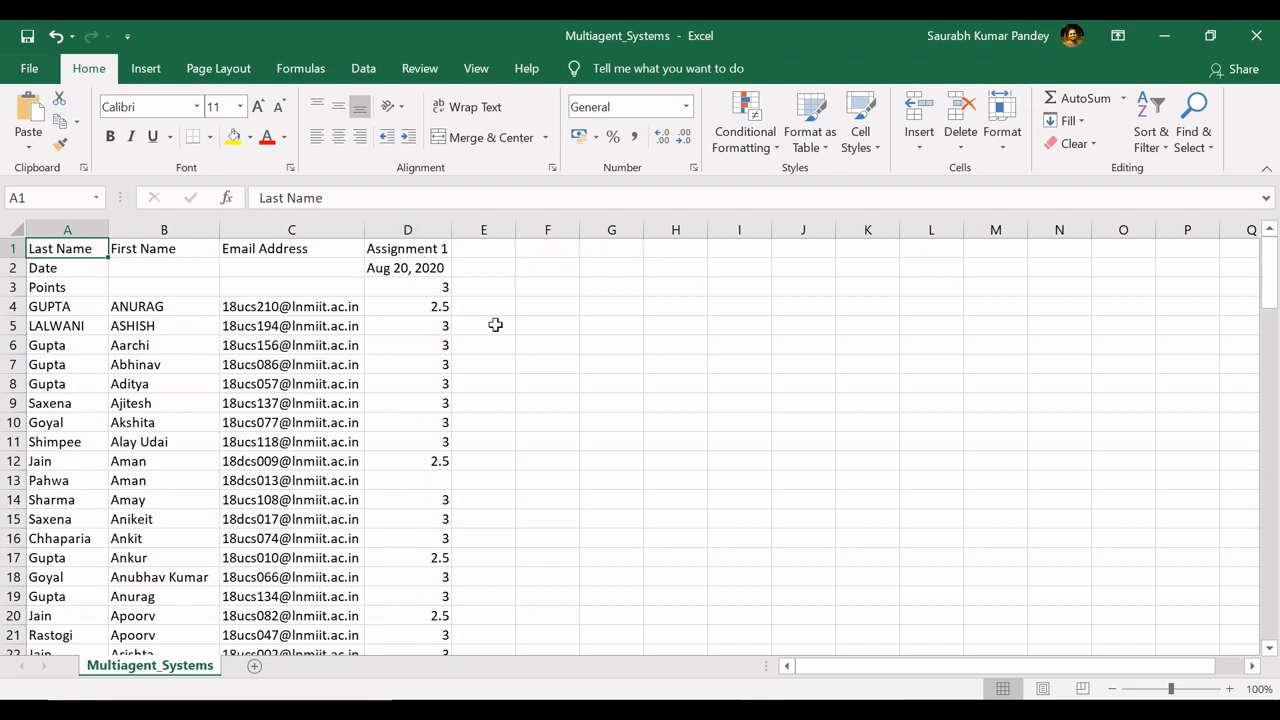
pyautogui.click(1257, 36)
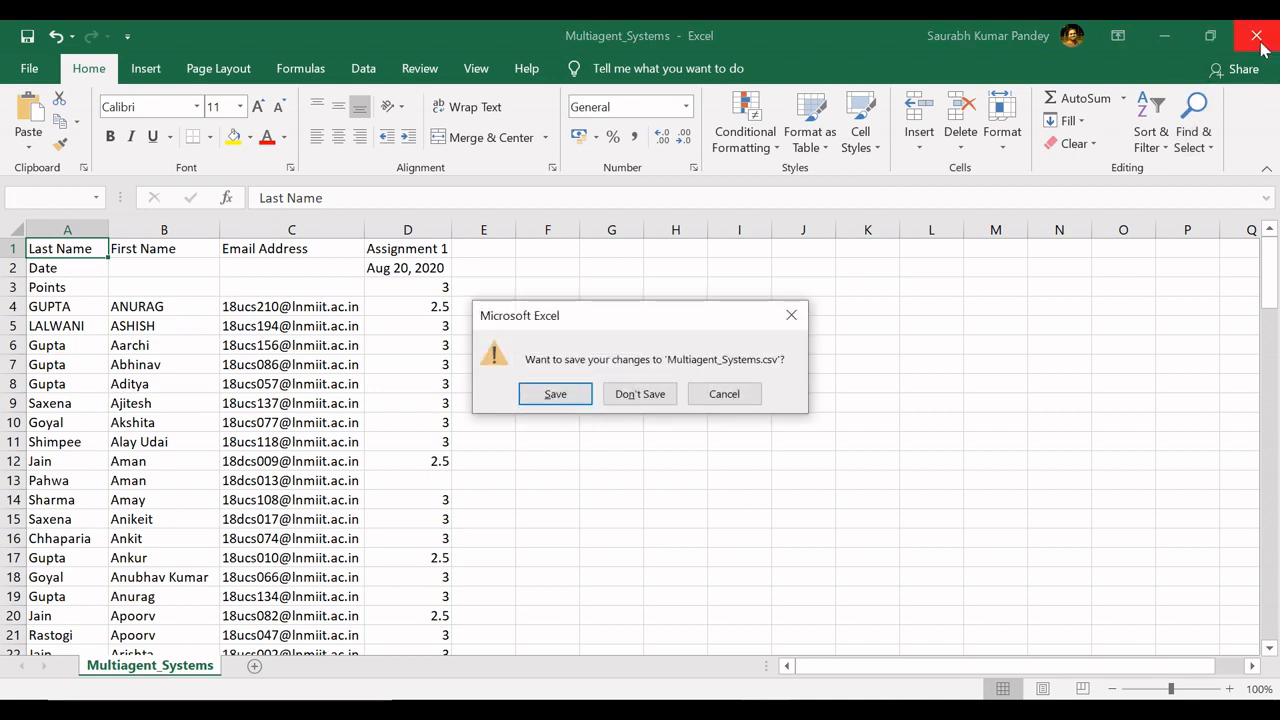
pyautogui.click(630, 395)
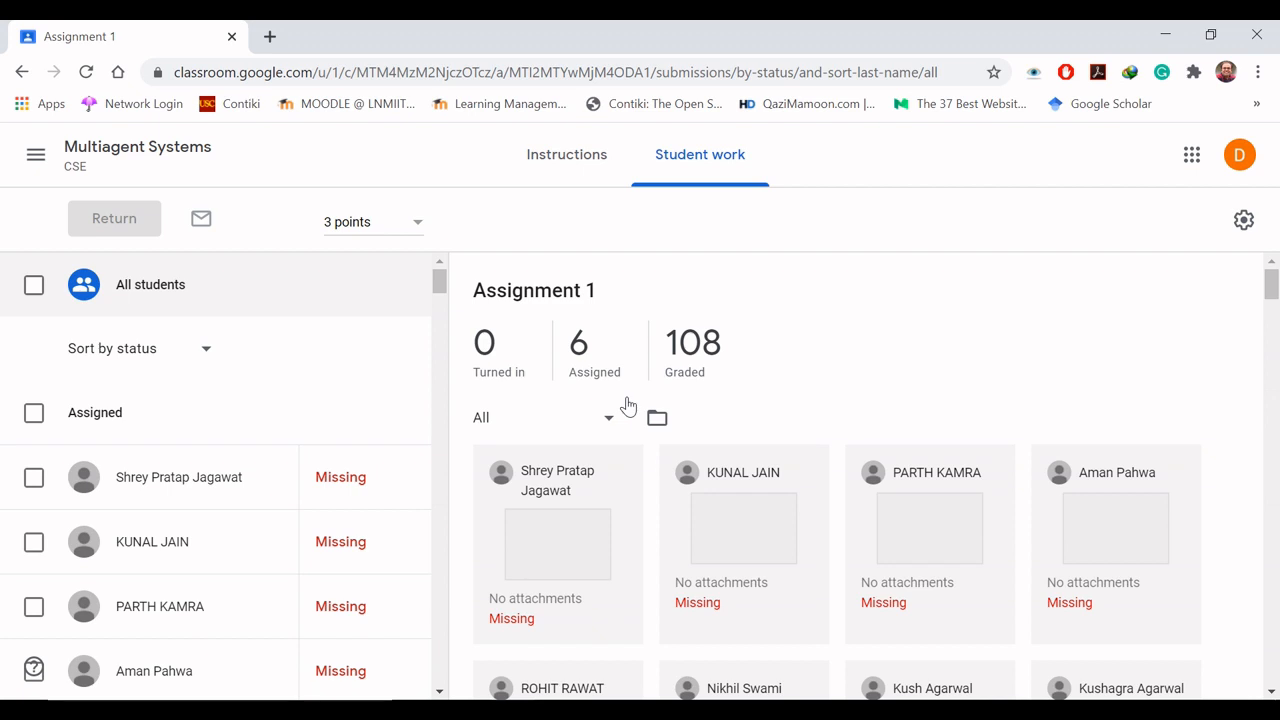
# - Copy all grades to a Google Sheets spreadsheet, review the student rows and close the spreadsheet to return to Assignment 1
pyautogui.click(1244, 222)
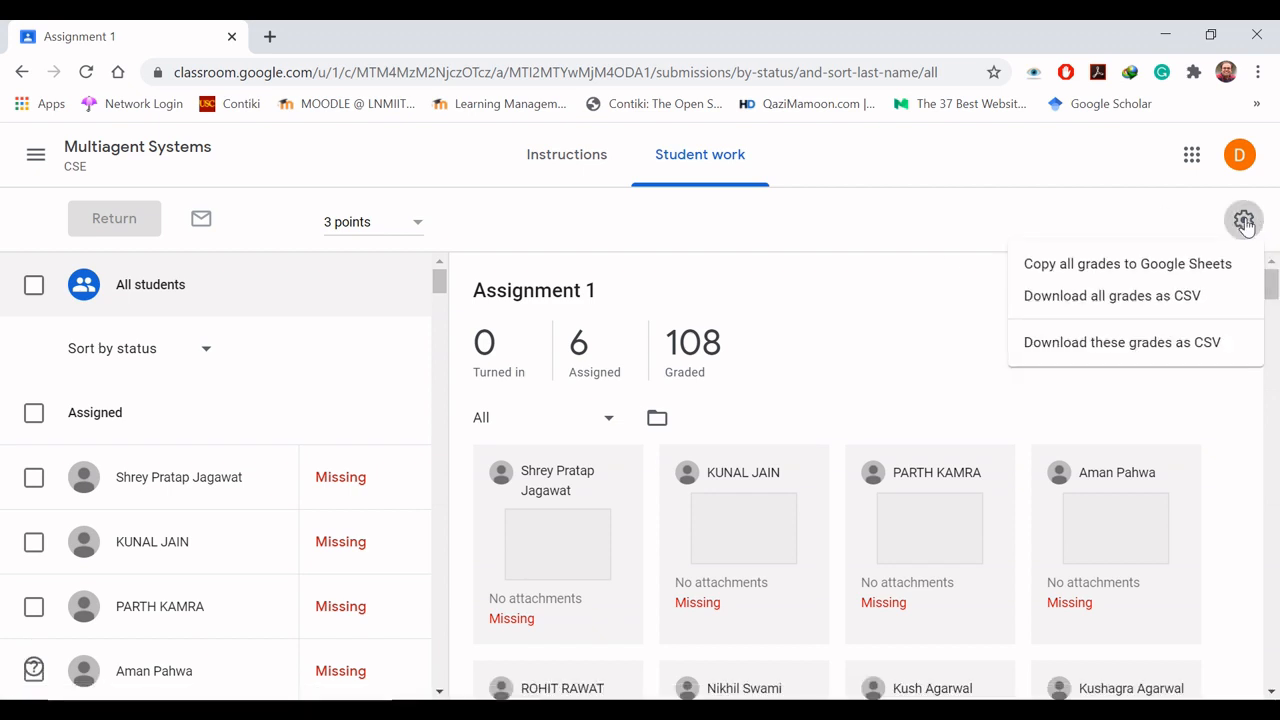
pyautogui.click(1119, 266)
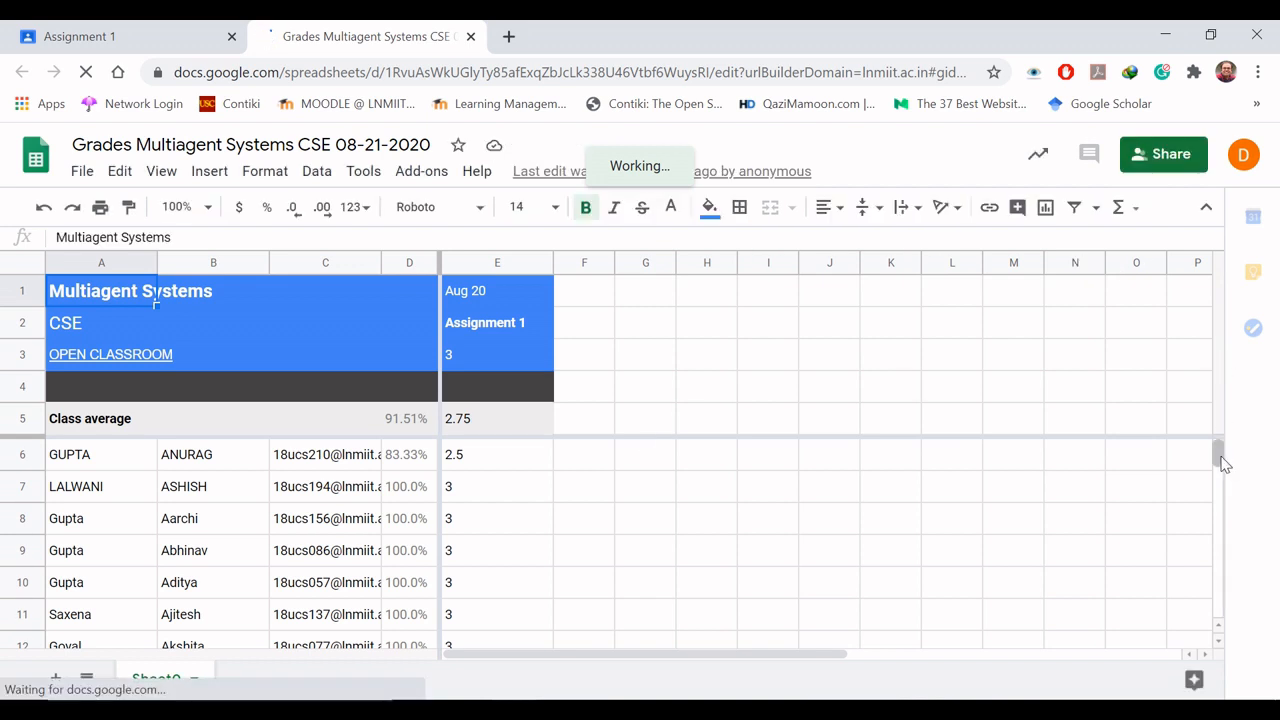
pyautogui.moveTo(1219, 456); pyautogui.dragTo(1221, 447)
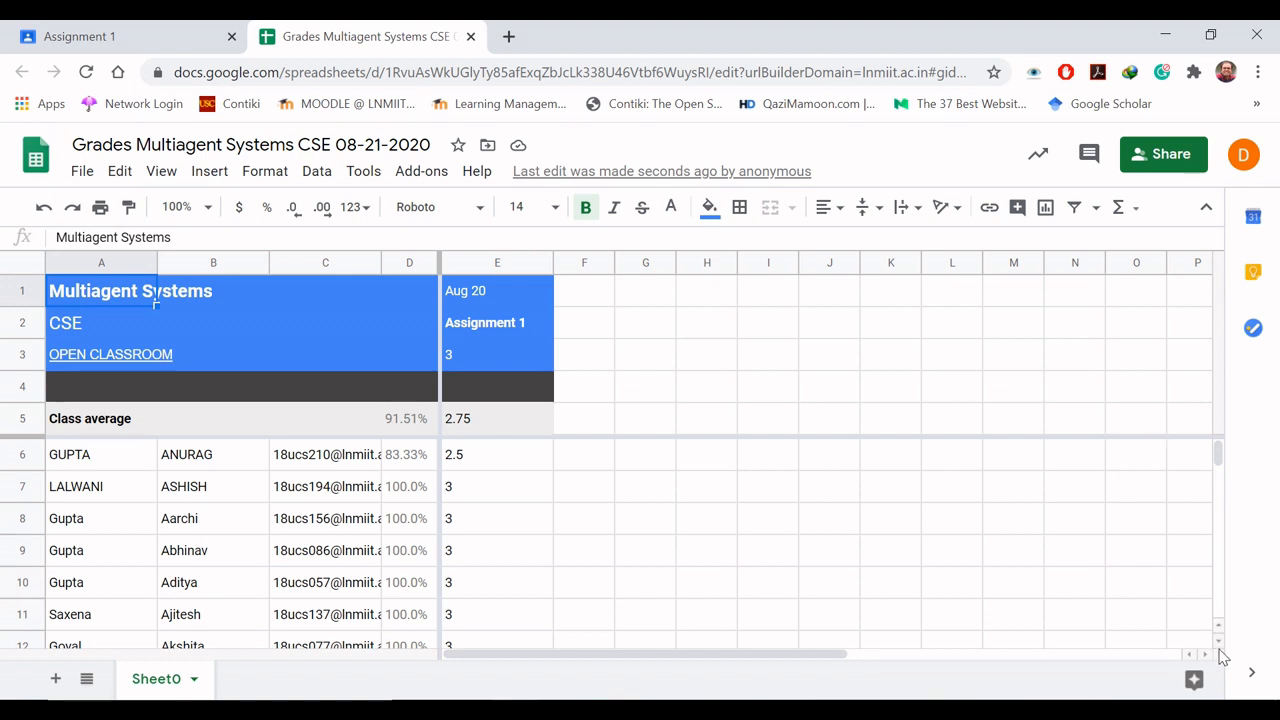
pyautogui.moveTo(1219, 643); pyautogui.dragTo(1221, 651)
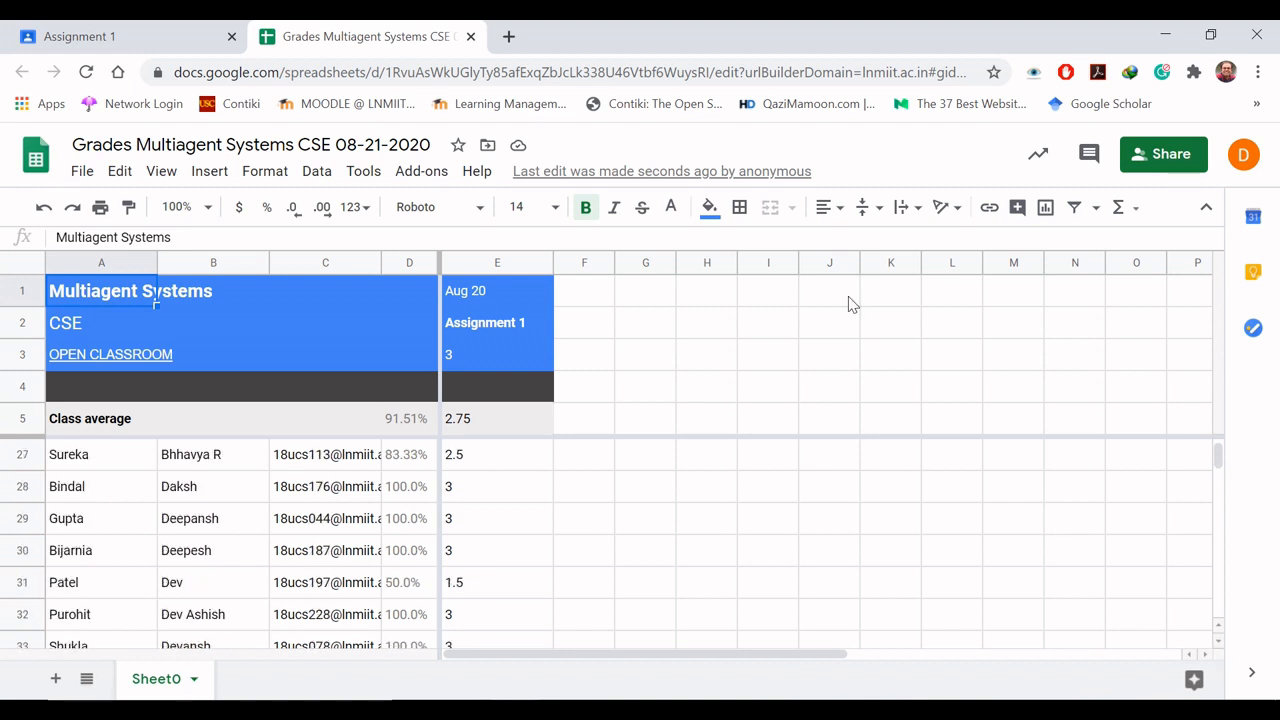
pyautogui.click(470, 37)
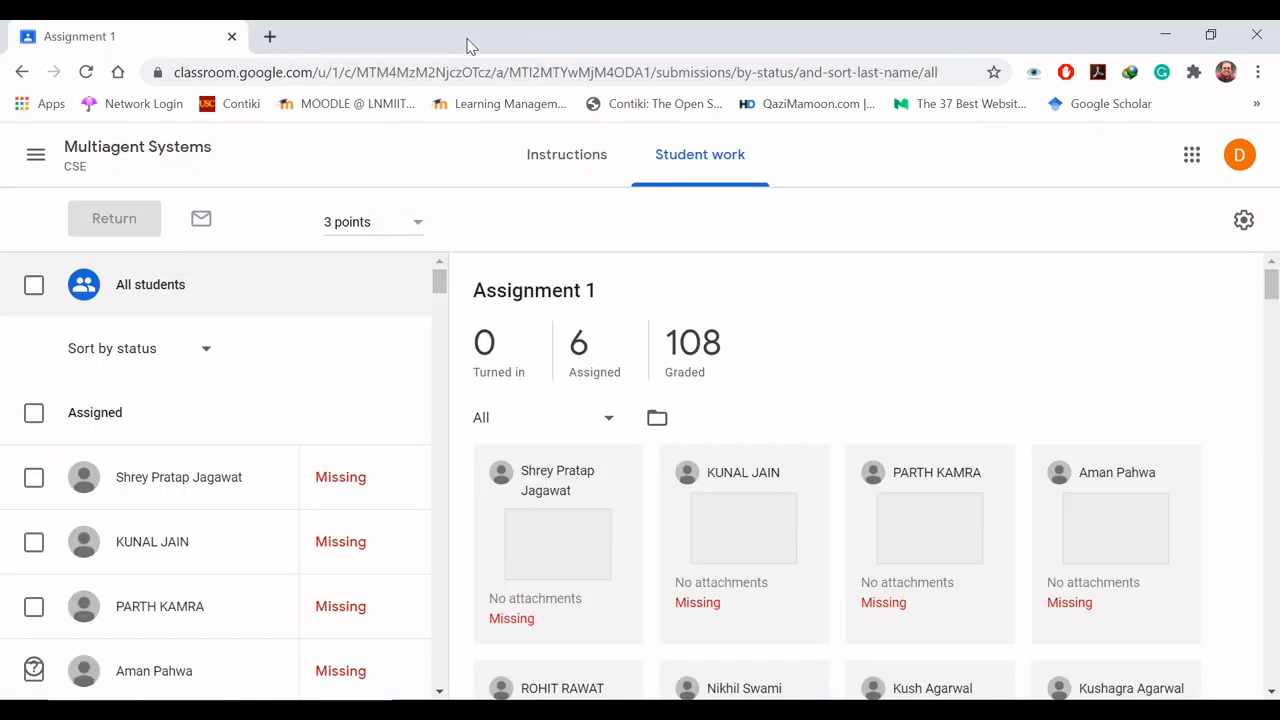